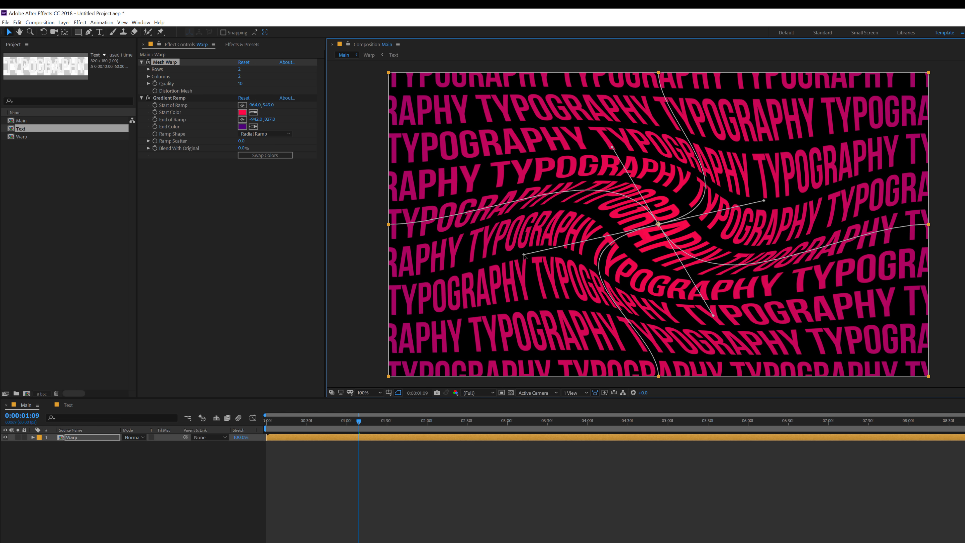
Step: Tighten the text swirl by rotating the tangent handles of the Mesh Warp's centre point clockwise, then scrub the animation to 0:00:02:19
mouse_move(764, 200)
left_mouse_down()
mouse_move(786, 188)
mouse_move(770, 194)
left_mouse_up()
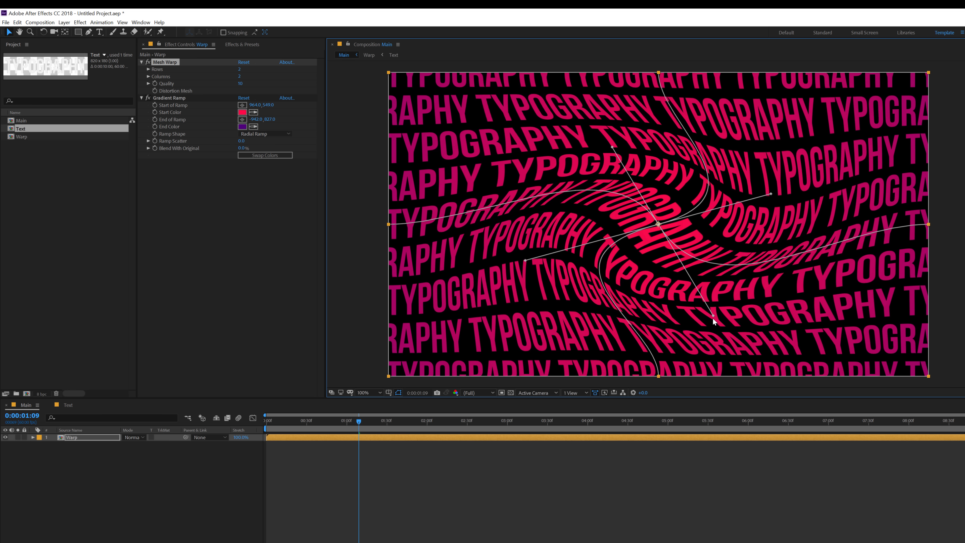
left_click_drag(713, 316, 665, 331)
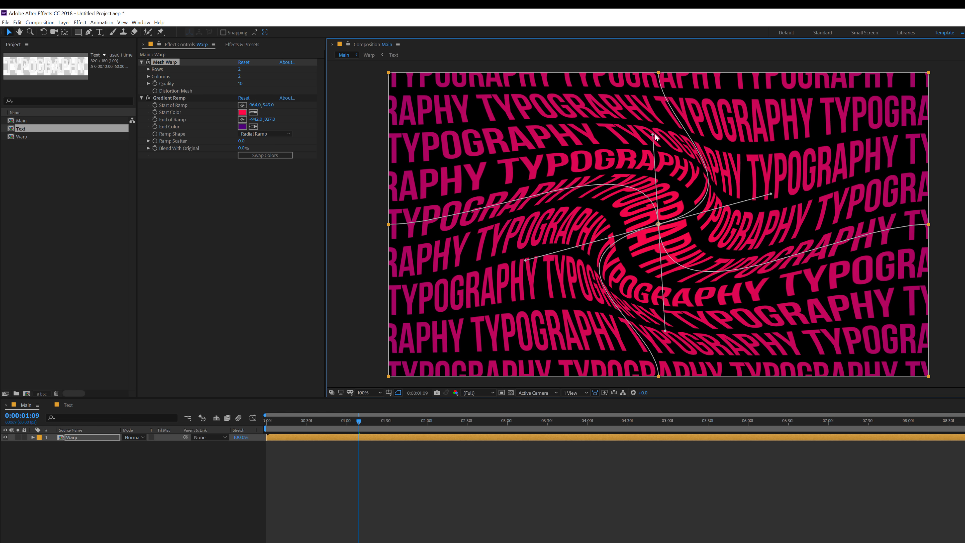
left_click_drag(653, 134, 649, 156)
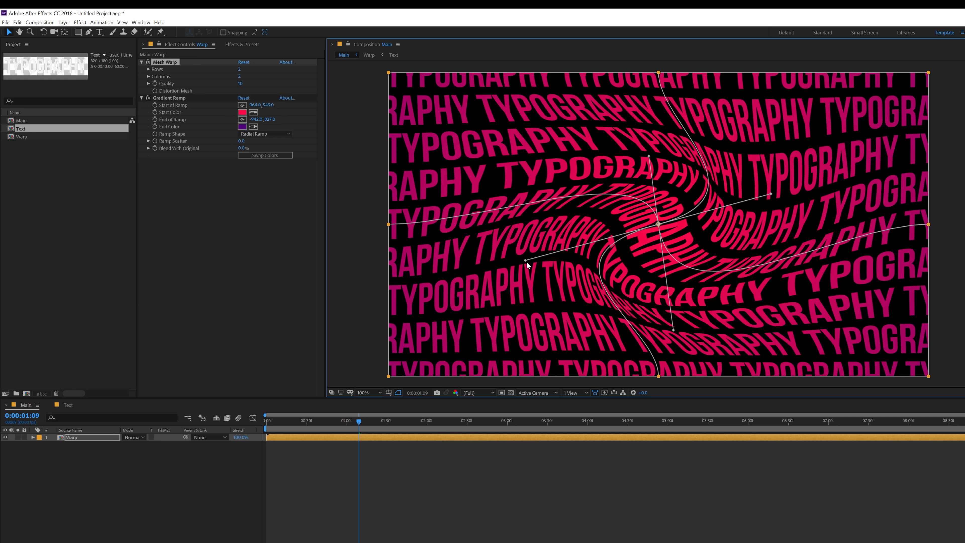
left_click_drag(526, 262, 522, 240)
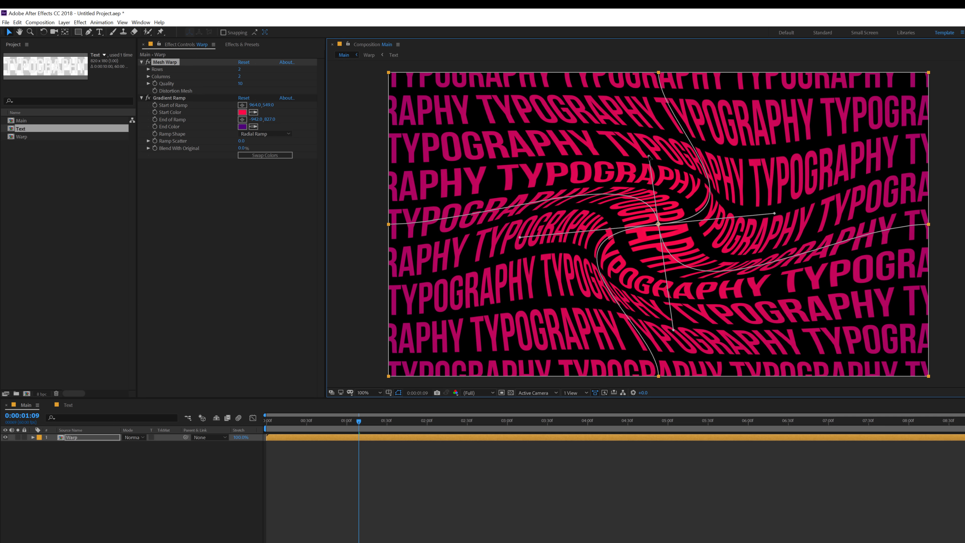
left_click_drag(648, 155, 700, 147)
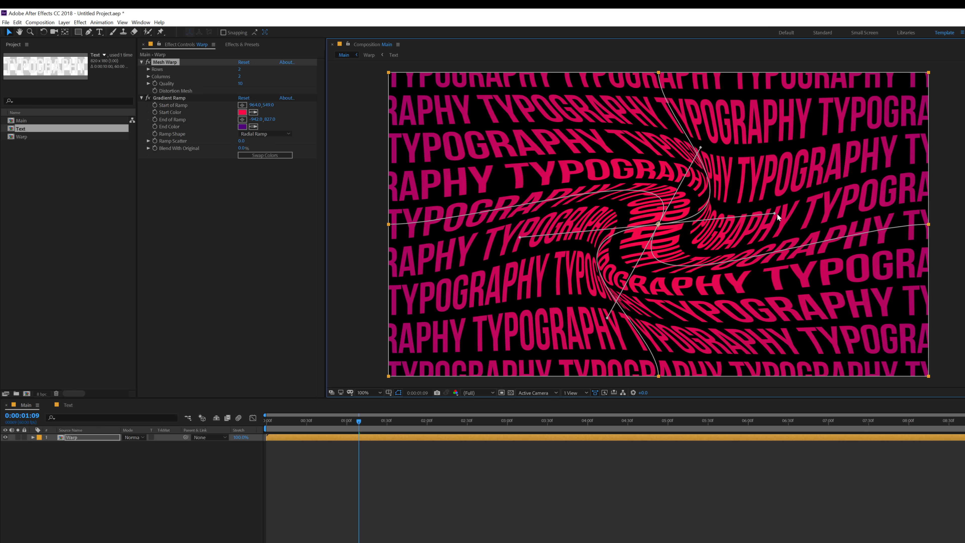
left_click_drag(774, 214, 791, 219)
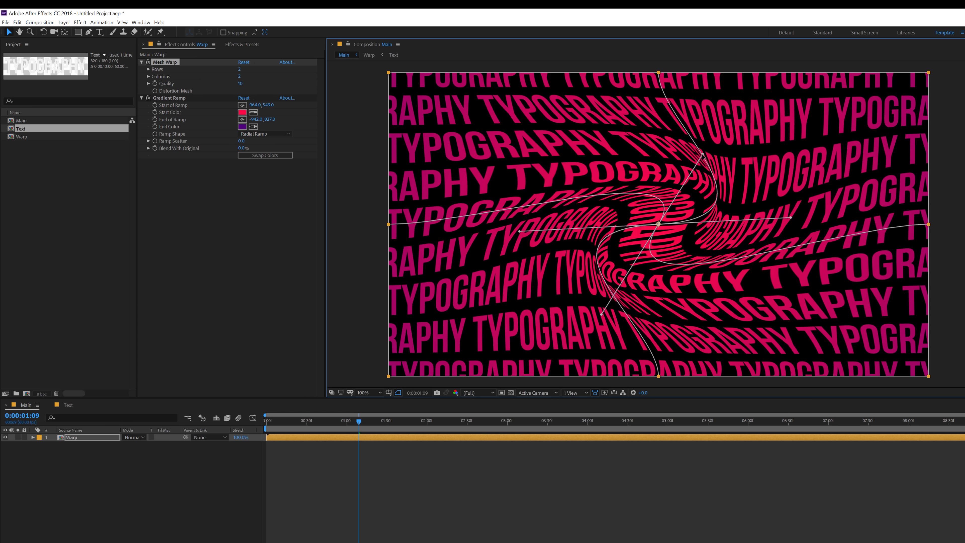
mouse_move(699, 147)
left_mouse_down()
mouse_move(691, 173)
mouse_move(687, 158)
left_mouse_up()
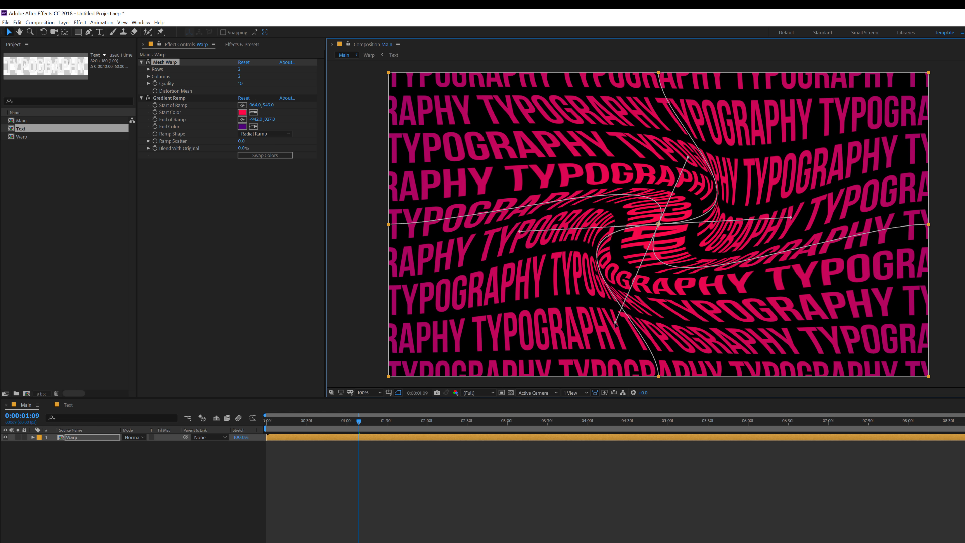
left_click_drag(615, 322, 585, 330)
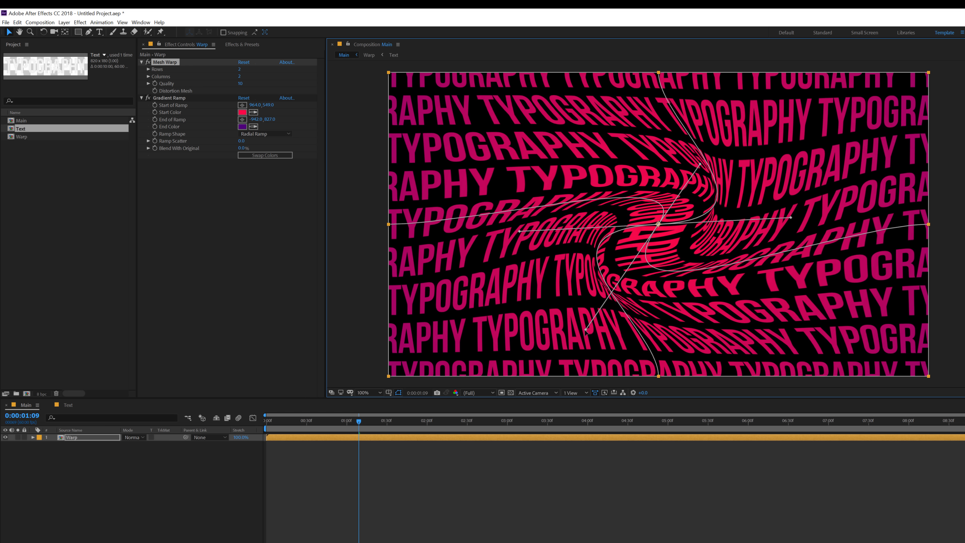
left_click(456, 483)
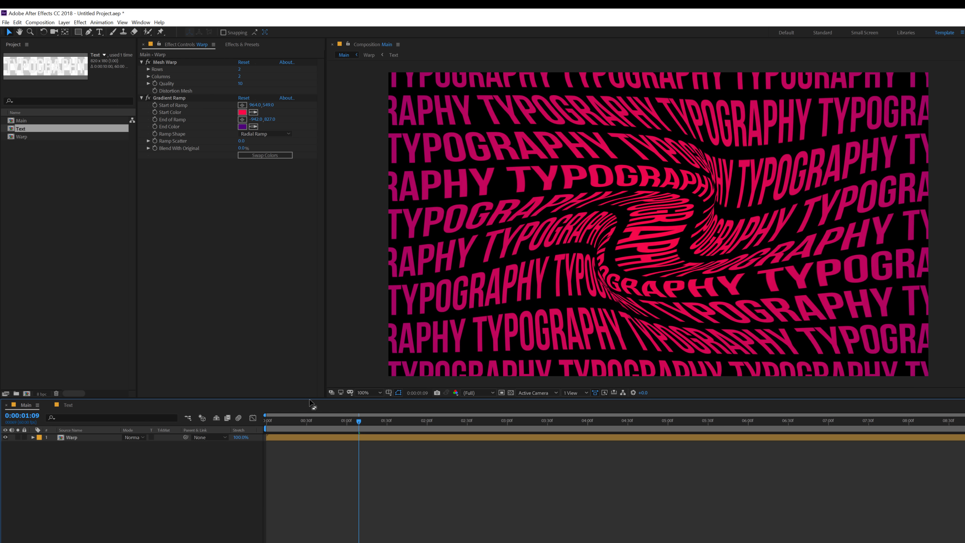
left_click_drag(276, 419, 452, 421)
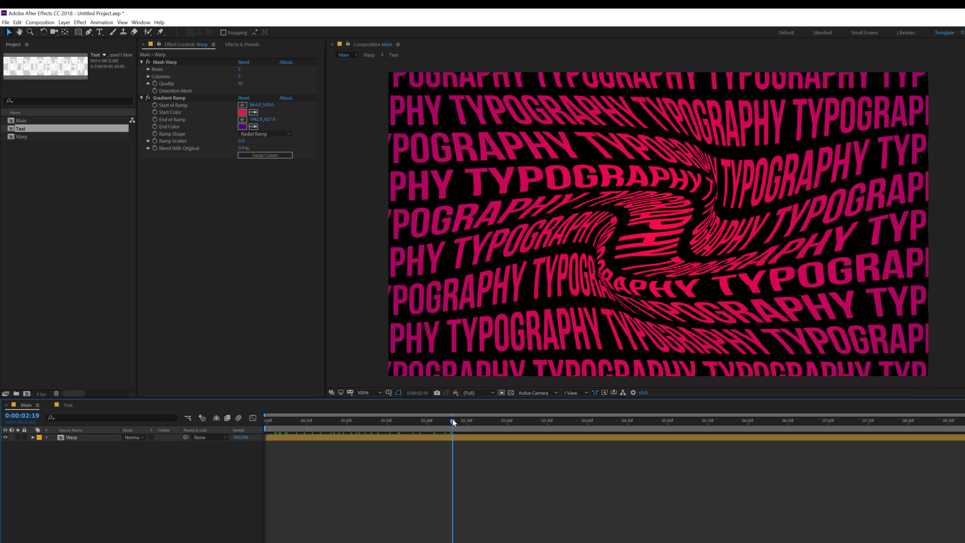
Step: Rotate the horizontal handles of the Warp layer's centre mesh point further clockwise and lengthen its steep diagonal handles slightly
left_click(76, 438)
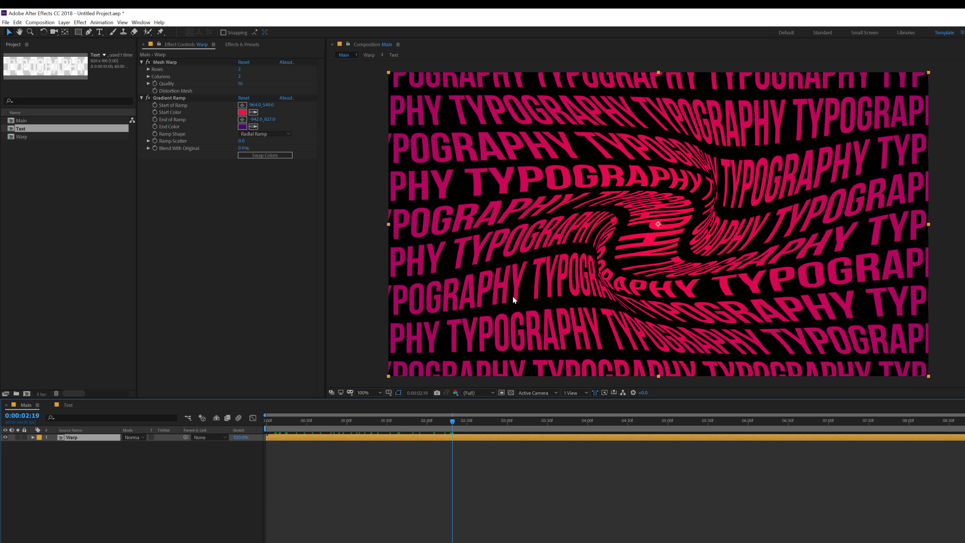
left_click(169, 61)
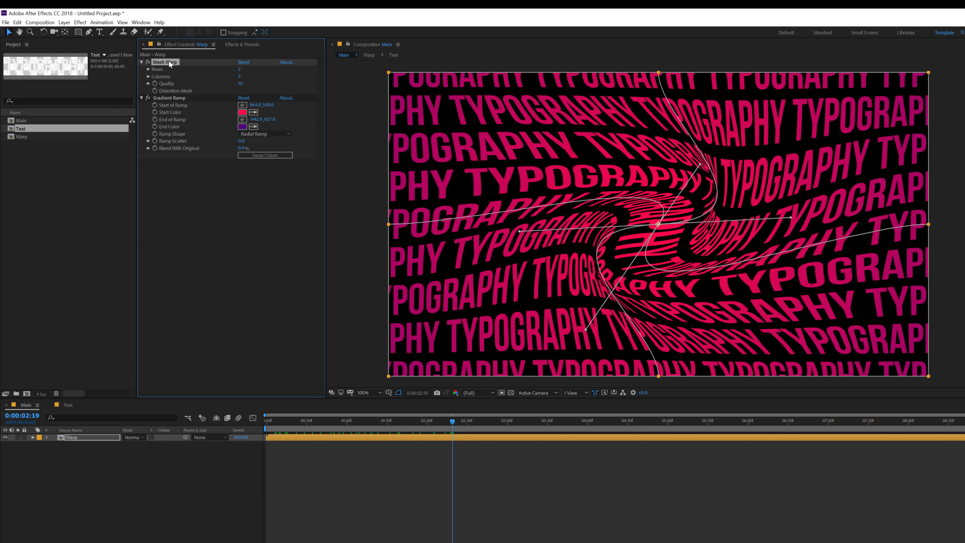
mouse_move(700, 164)
left_mouse_down()
mouse_move(714, 168)
mouse_move(705, 159)
left_mouse_up()
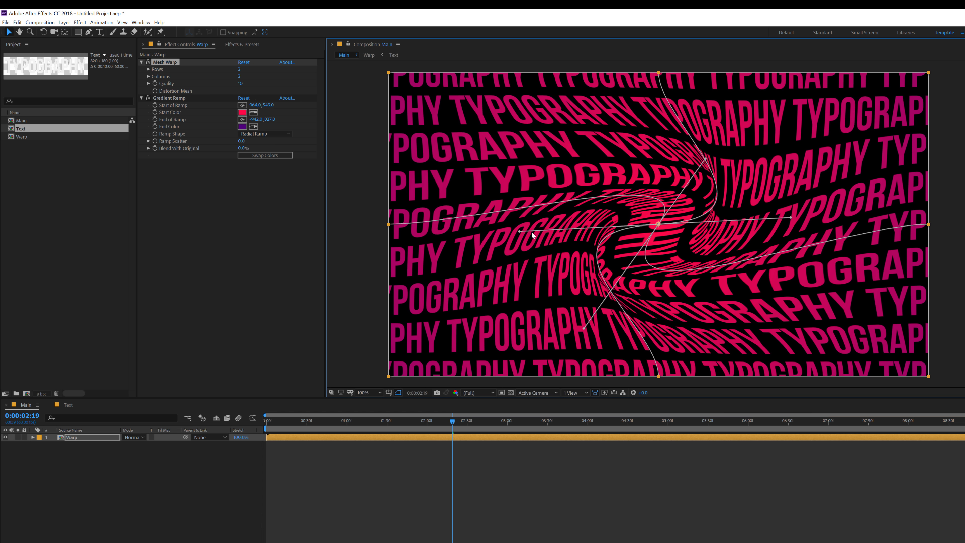
left_click_drag(515, 228, 522, 205)
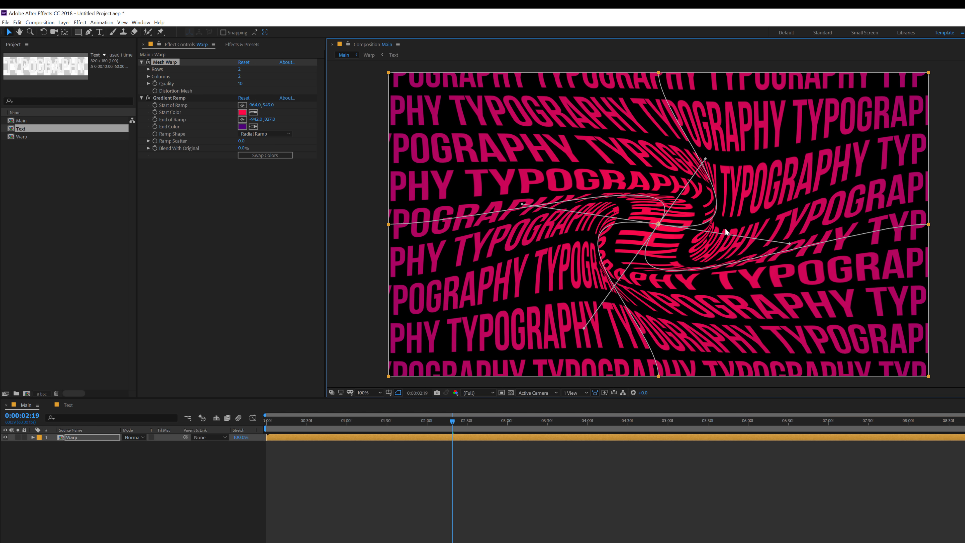
left_click_drag(791, 245, 783, 253)
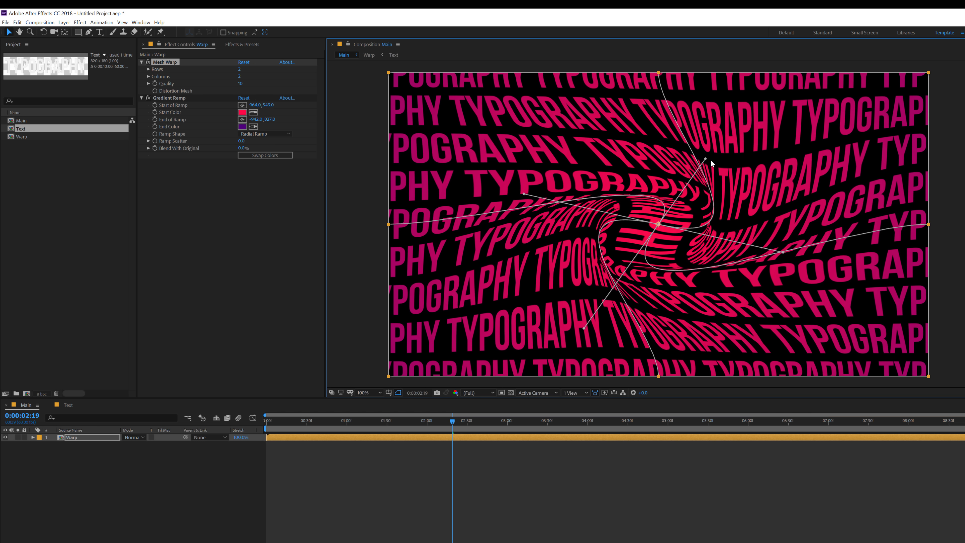
left_click_drag(706, 155, 713, 147)
left_click_drag(585, 329, 582, 337)
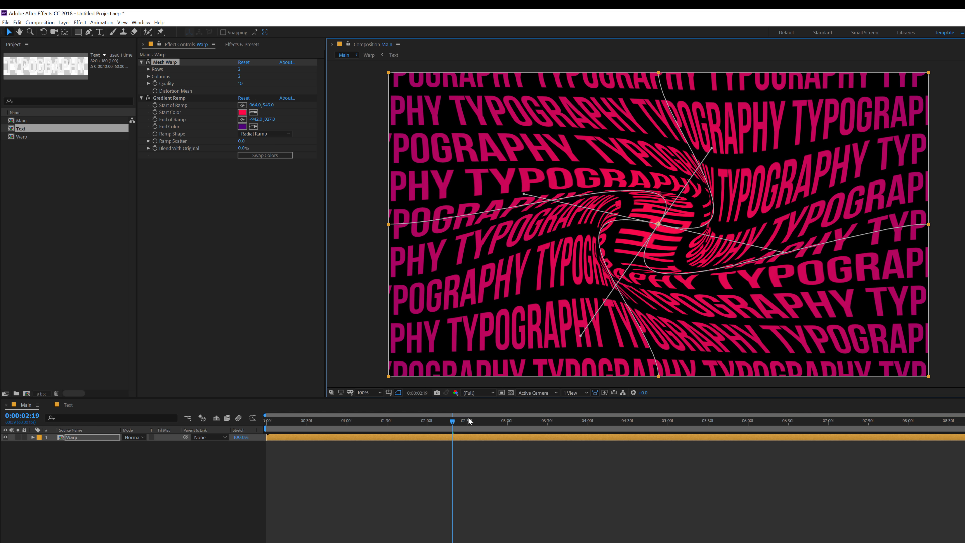
left_click(436, 458)
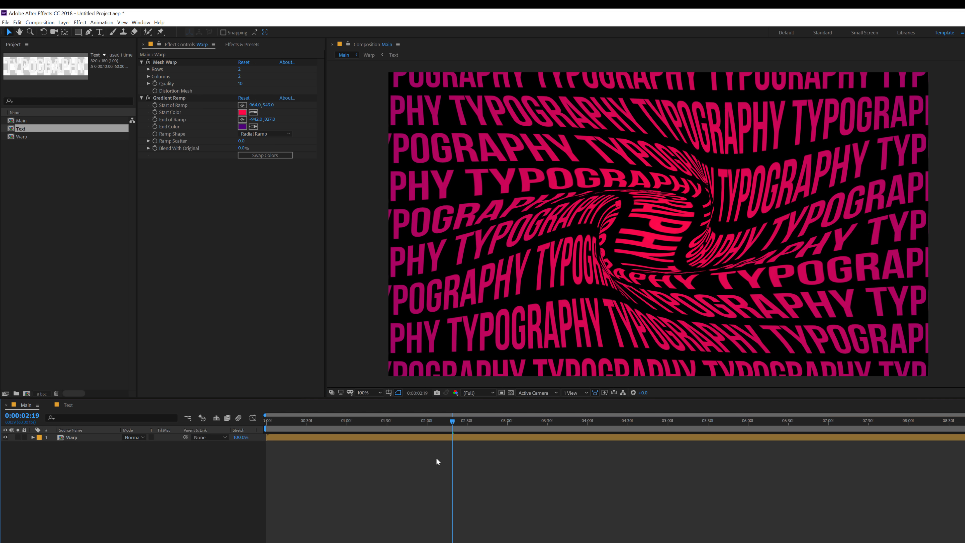
Step: Check the swirl up close, then at 0:00:03:13 swing the centre mesh point's steep handles closer to vertical and lengthen the upper one
scroll(607, 169, "up", 1)
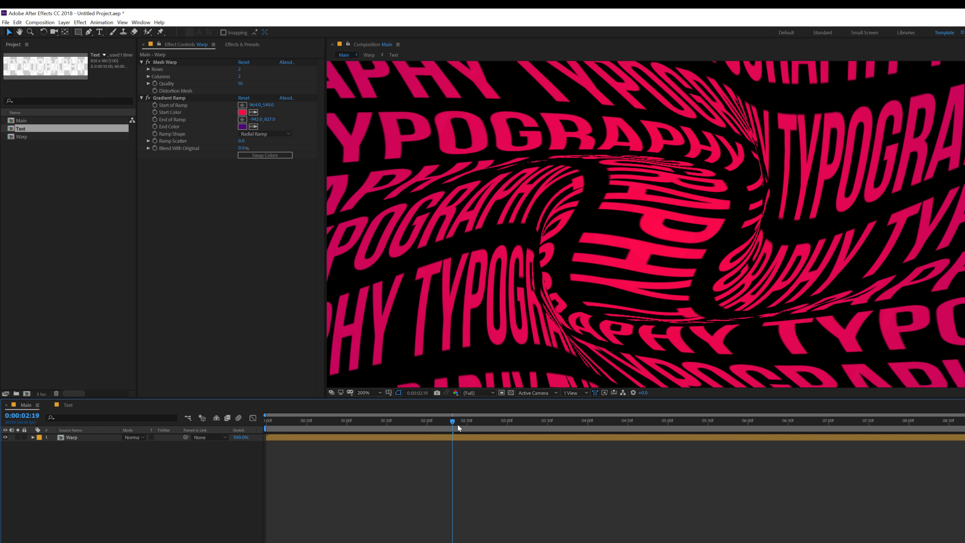
key("space")
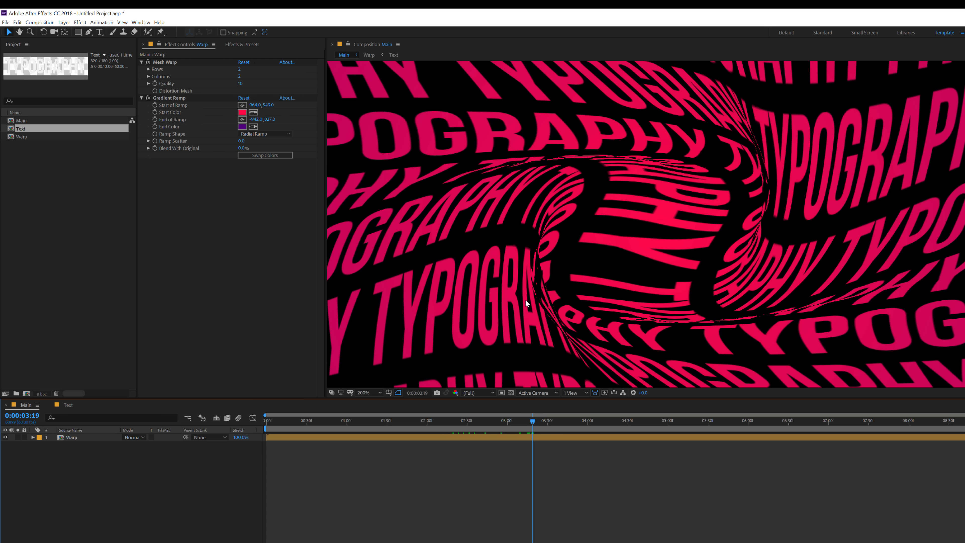
mouse_move(531, 422)
left_mouse_down()
mouse_move(565, 424)
mouse_move(523, 428)
left_mouse_up()
scroll(557, 318, "down", 1)
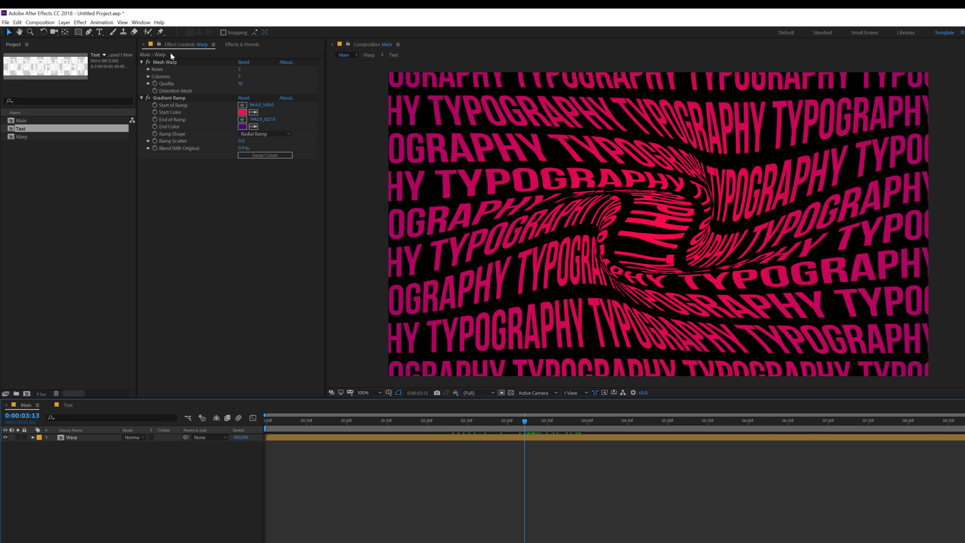
left_click(161, 63)
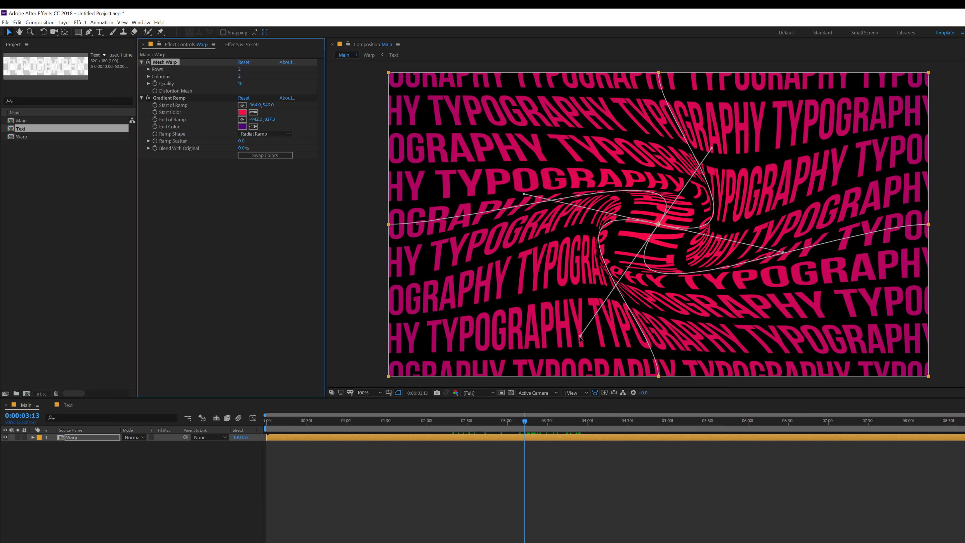
left_click_drag(580, 337, 618, 335)
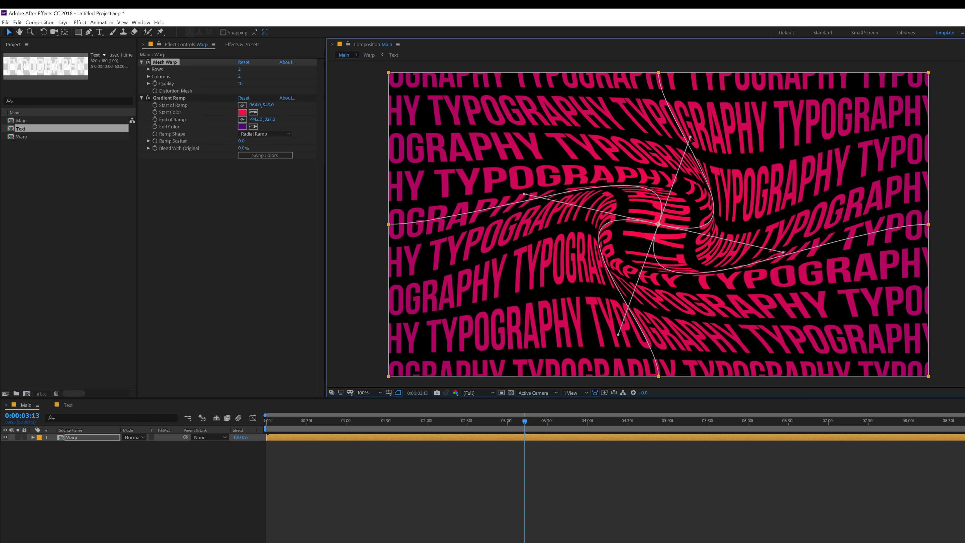
left_click_drag(690, 138, 694, 122)
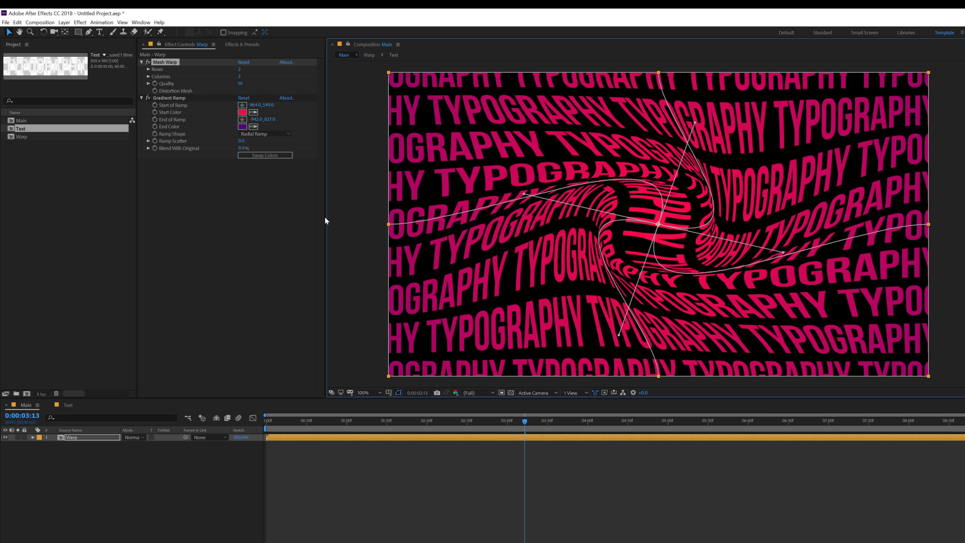
Step: Bend the mesh from its edge midpoints: raise the left edge's inner handle, angle the bottom one leftward, and lower the right one
left_click(388, 225)
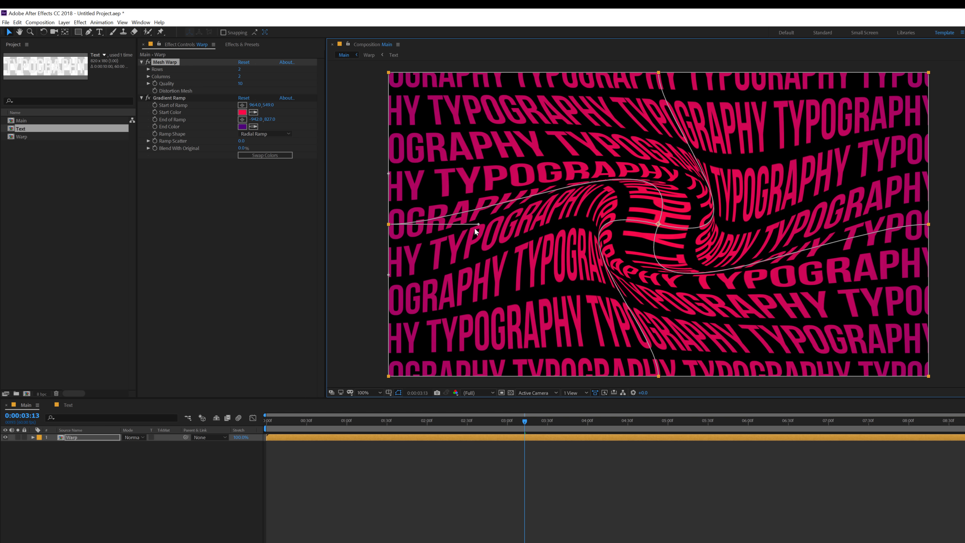
left_click_drag(478, 224, 473, 194)
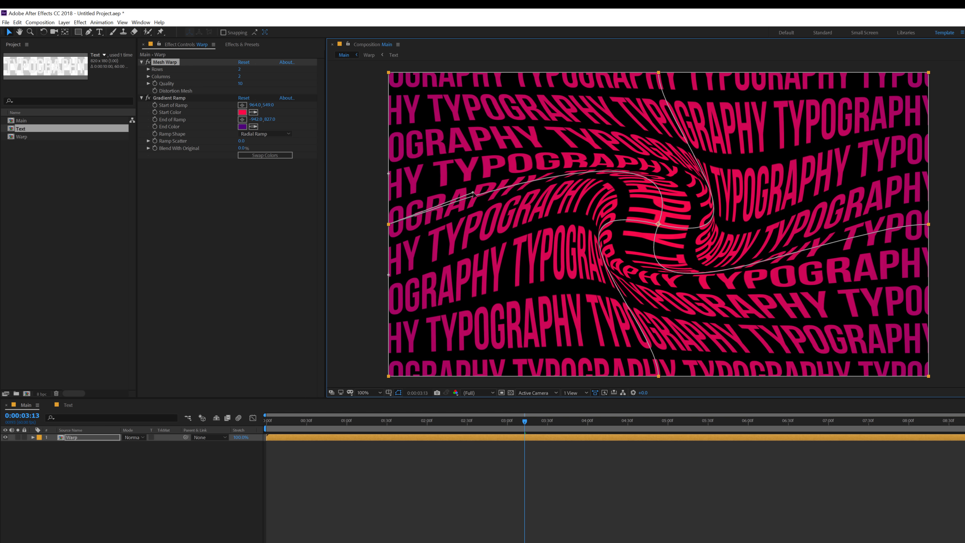
left_click(659, 376)
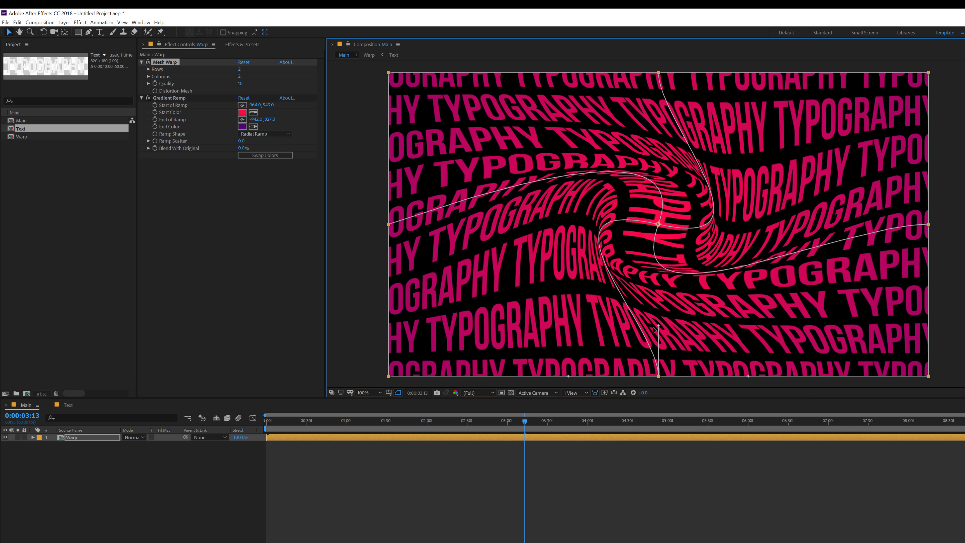
left_click_drag(658, 325, 641, 337)
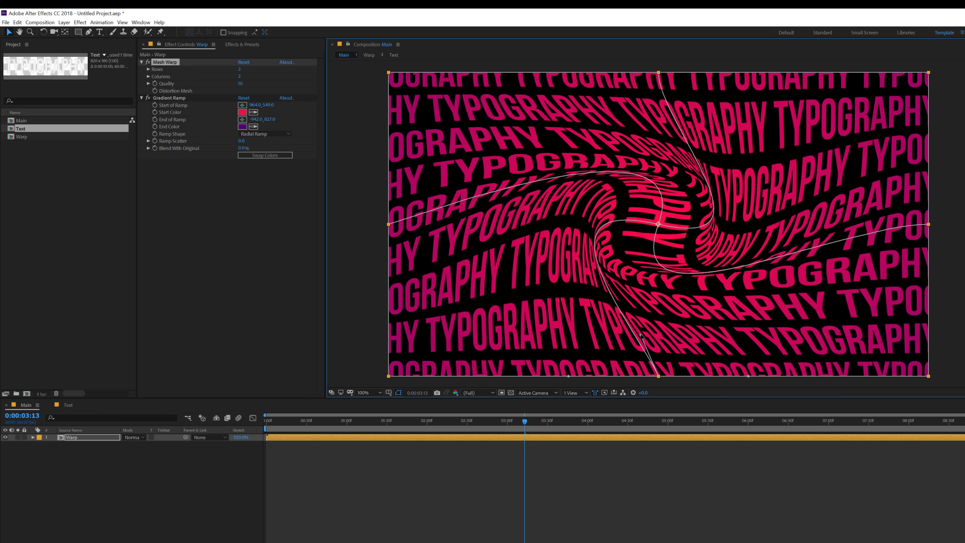
left_click(928, 224)
left_click_drag(839, 224, 874, 252)
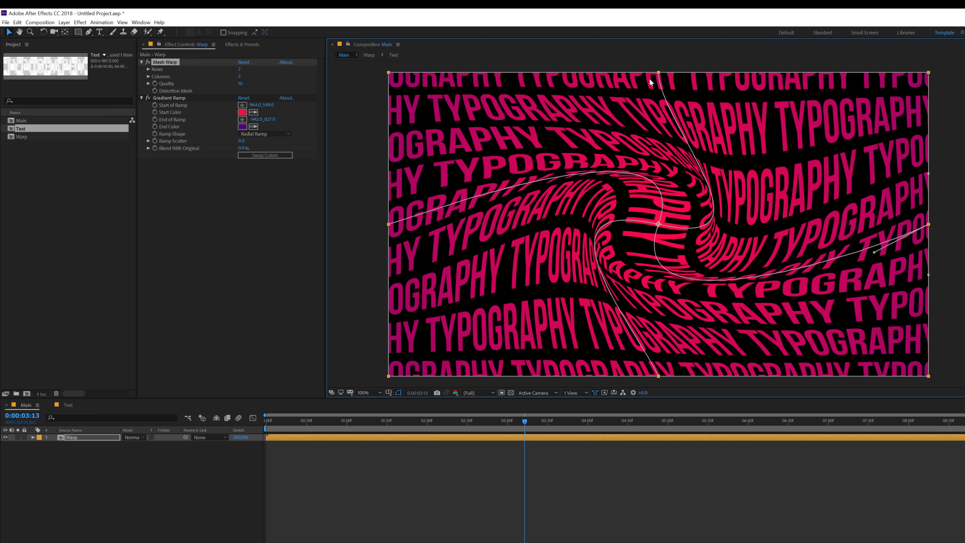
Step: Angle the top edge midpoint's mesh handle down and to the left, then scrub the animation to 0:00:02:36
left_click(659, 73)
left_click_drag(679, 126, 683, 108)
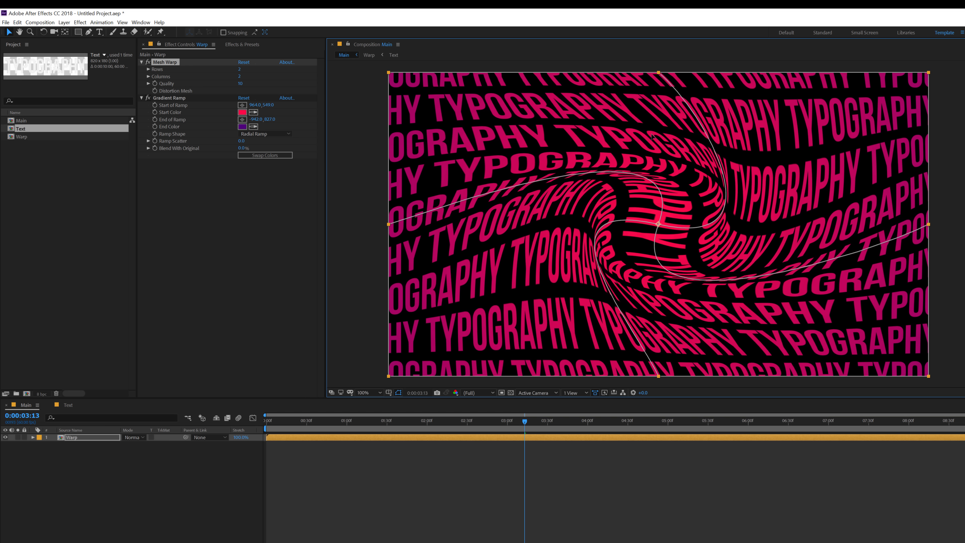
left_click(657, 74)
mouse_move(632, 139)
left_mouse_down()
mouse_move(612, 126)
mouse_move(626, 122)
left_mouse_up()
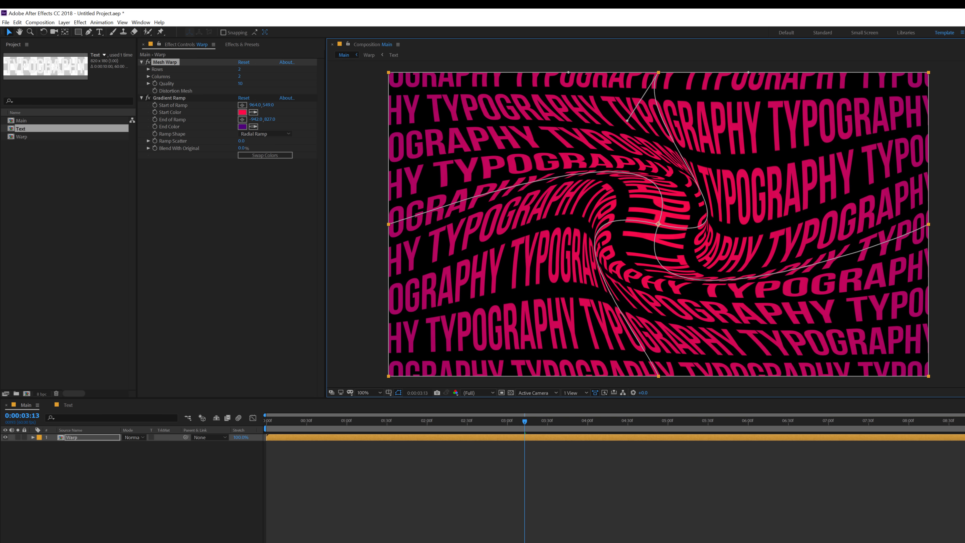
left_click(577, 482)
left_click_drag(288, 426, 476, 417)
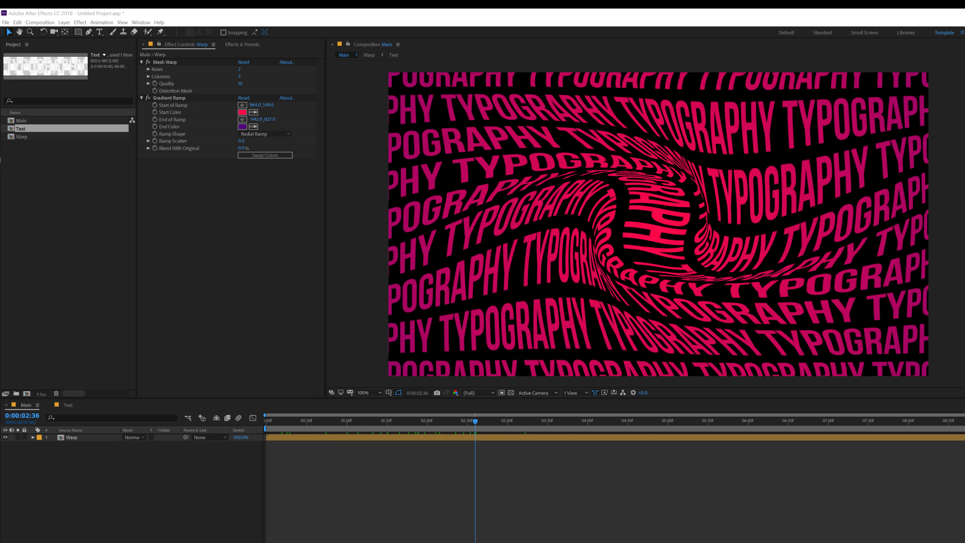
Step: Create a black 1920 × 1080 px solid named BG and place it beneath the Warp layer
left_click(142, 461)
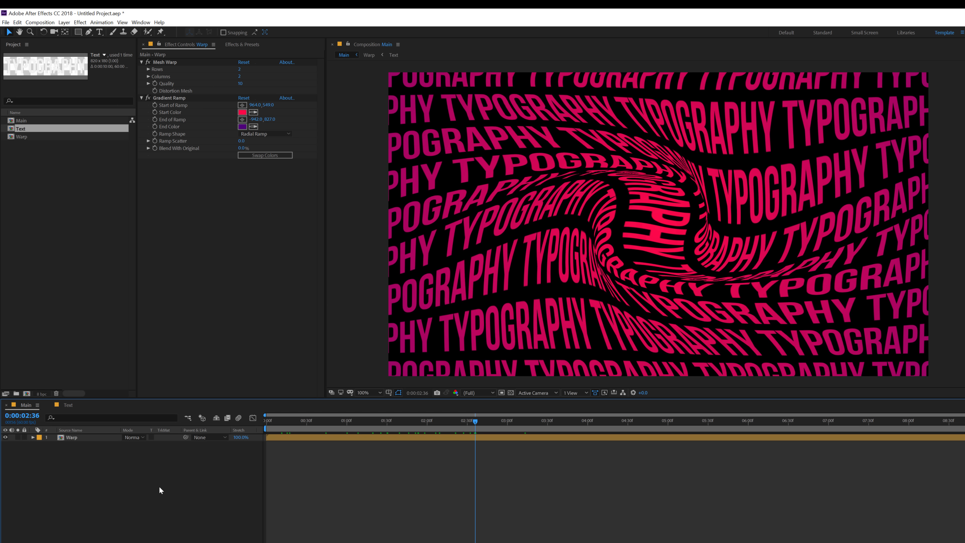
key("ctrl+y")
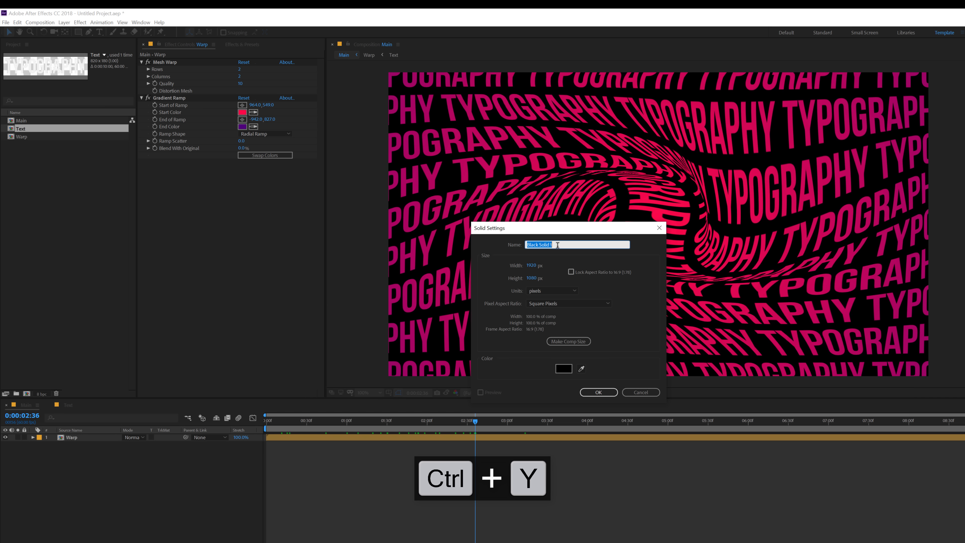
type("BG")
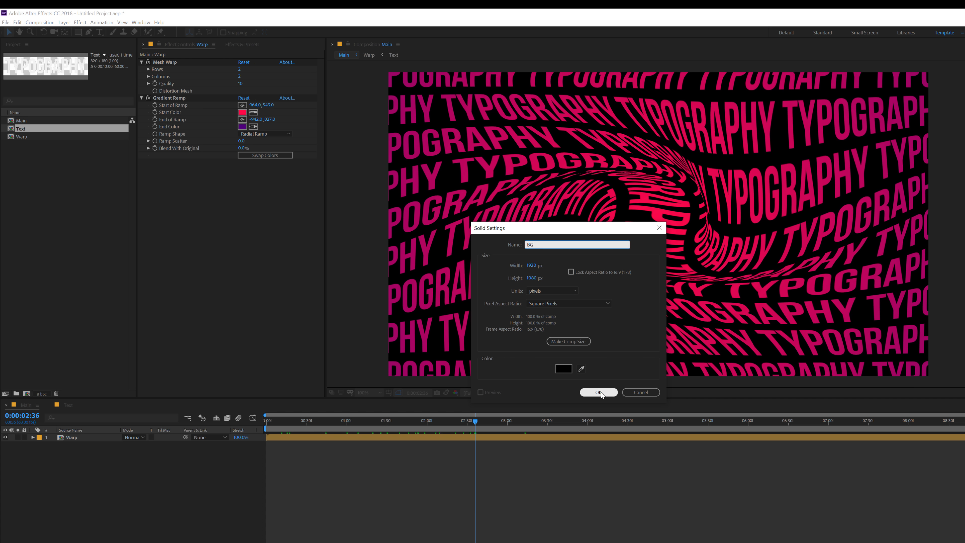
left_click(600, 393)
left_click_drag(76, 466, 77, 466)
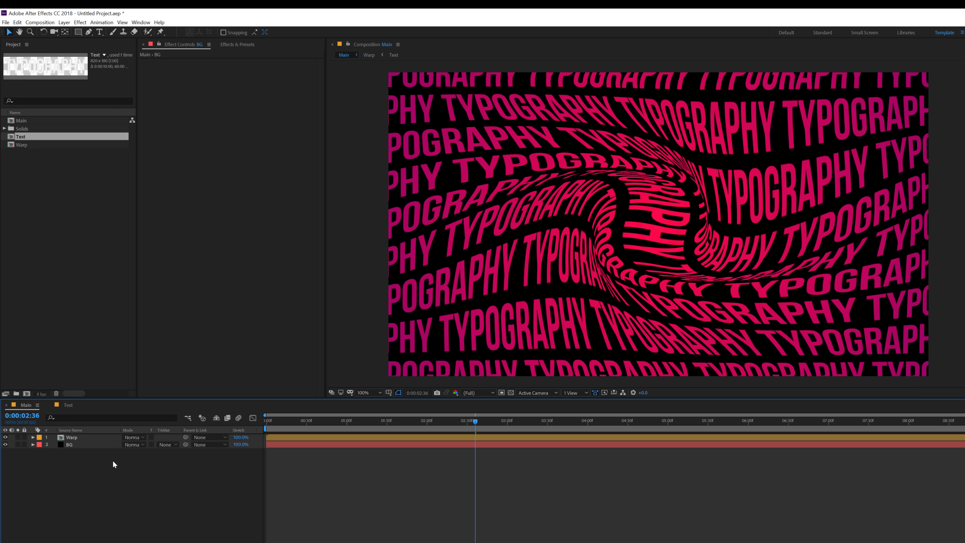
Step: Set up the Pen tool to draw new shapes with a Solid Color fill
left_click(88, 34)
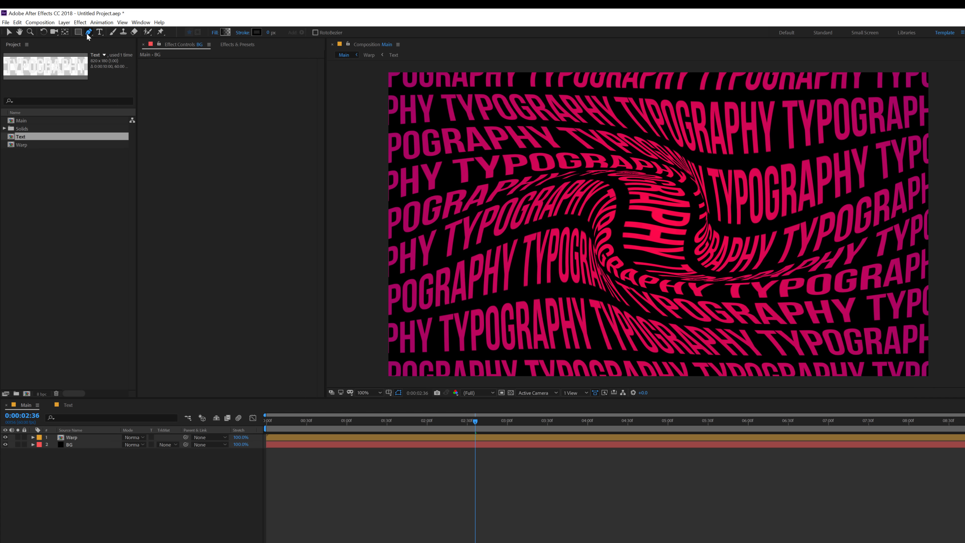
left_click(220, 33)
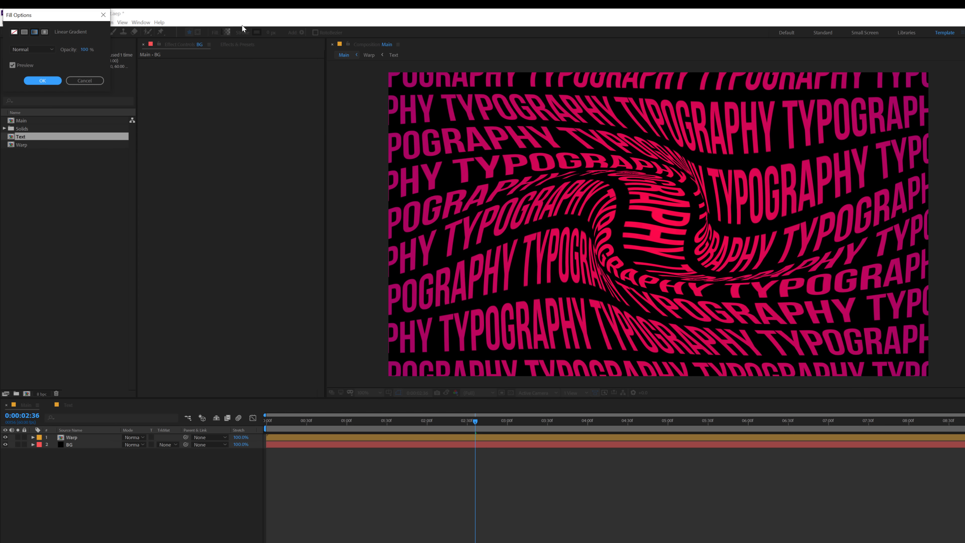
left_click_drag(41, 18, 178, 83)
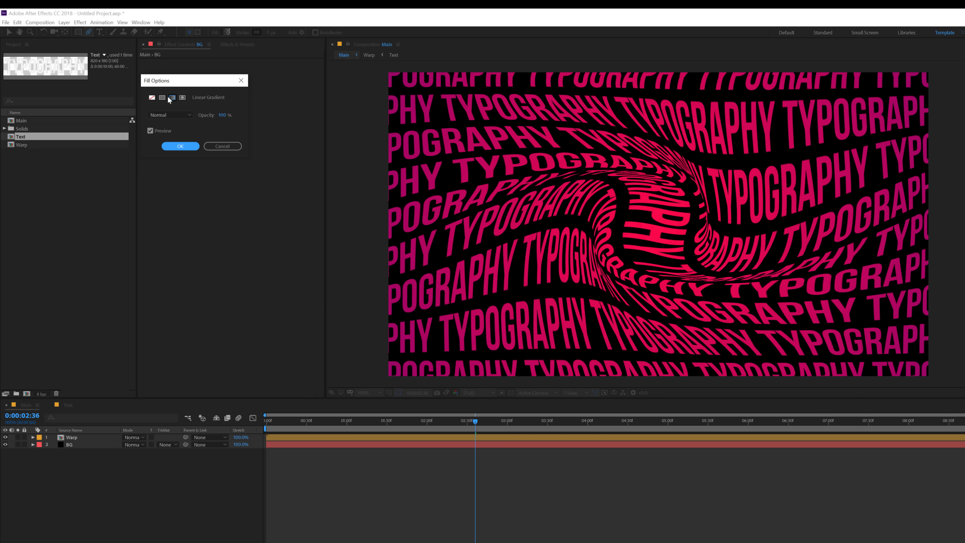
left_click(162, 98)
left_click(179, 148)
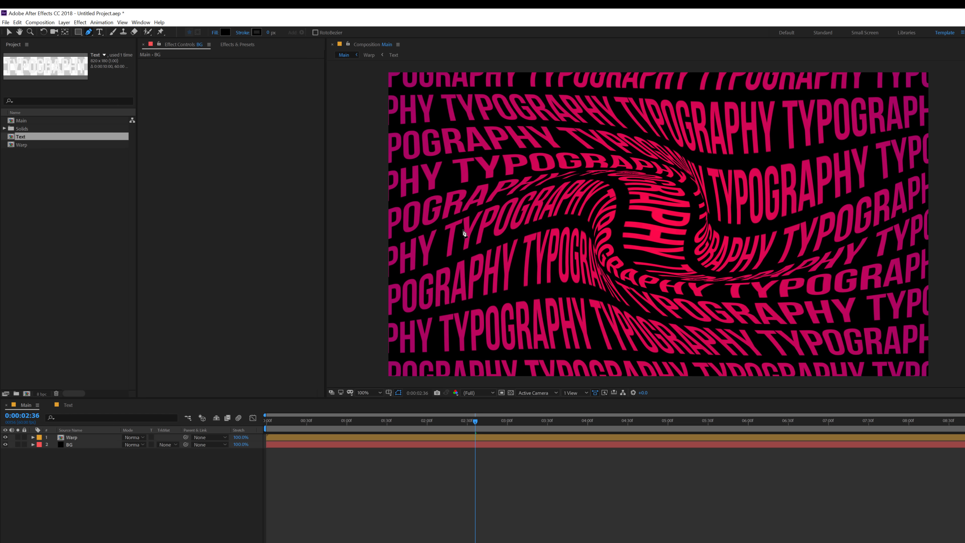
Step: Recolour the Warp layer's Gradient Ramp with start colour F50142 and end colour 3D005E
left_click(71, 436)
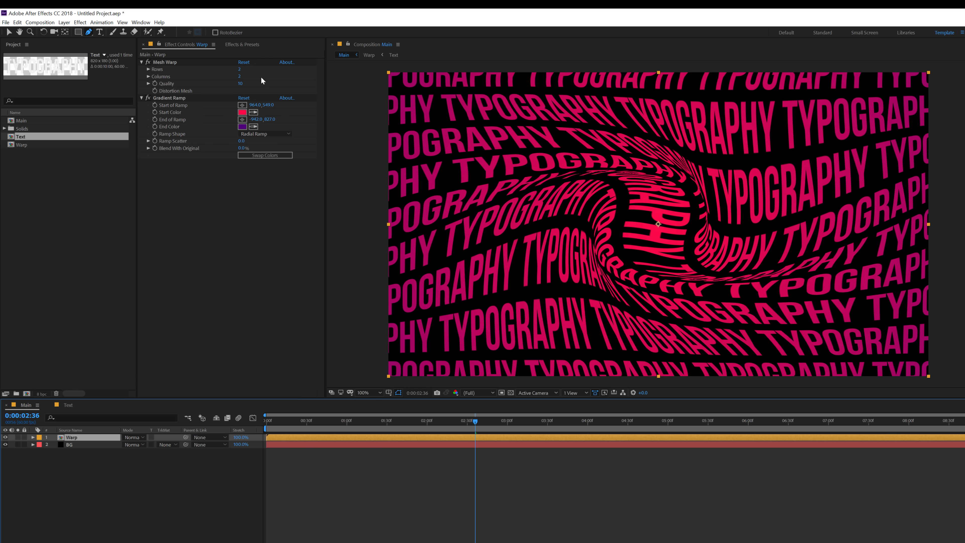
left_click(242, 112)
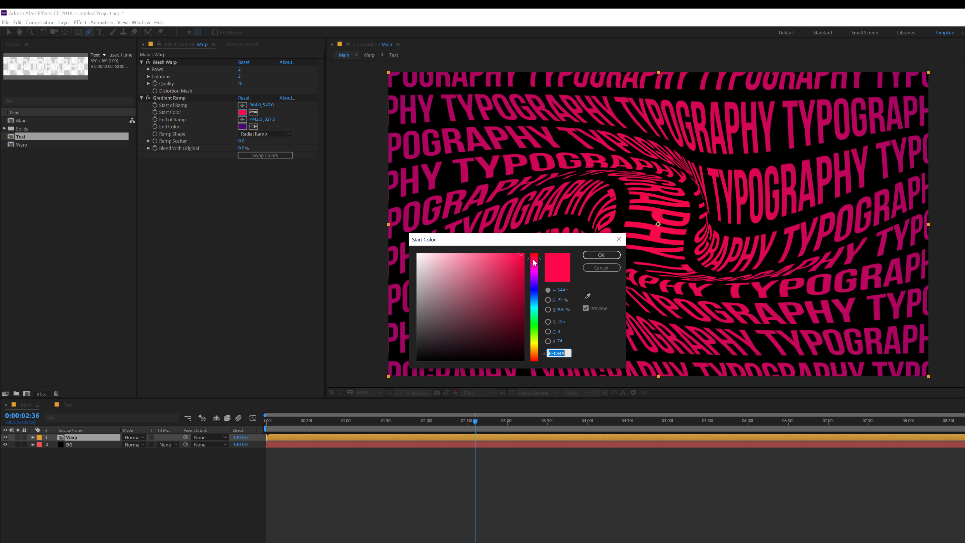
left_click(523, 257)
left_click(601, 254)
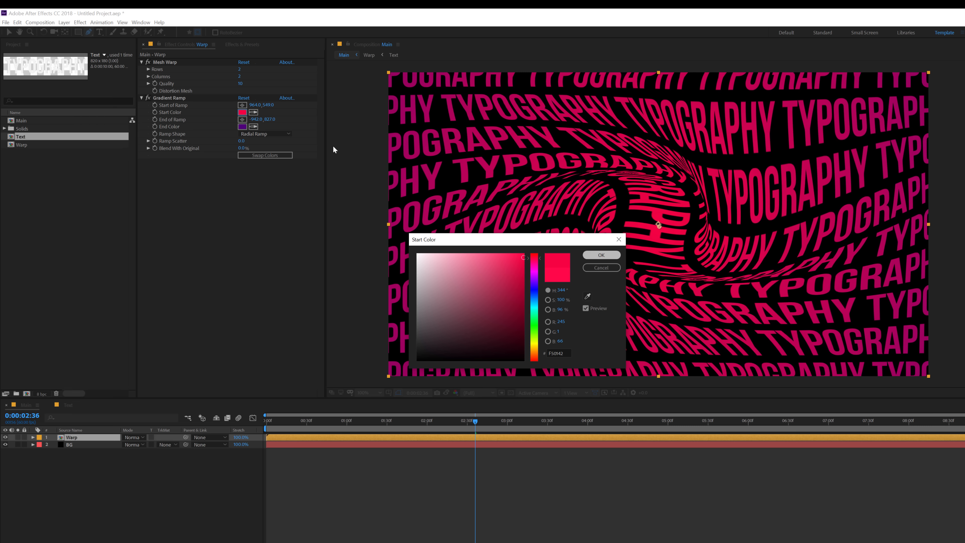
left_click(241, 127)
mouse_move(521, 314)
left_mouse_down()
mouse_move(531, 308)
mouse_move(538, 321)
mouse_move(535, 297)
mouse_move(539, 320)
left_mouse_up()
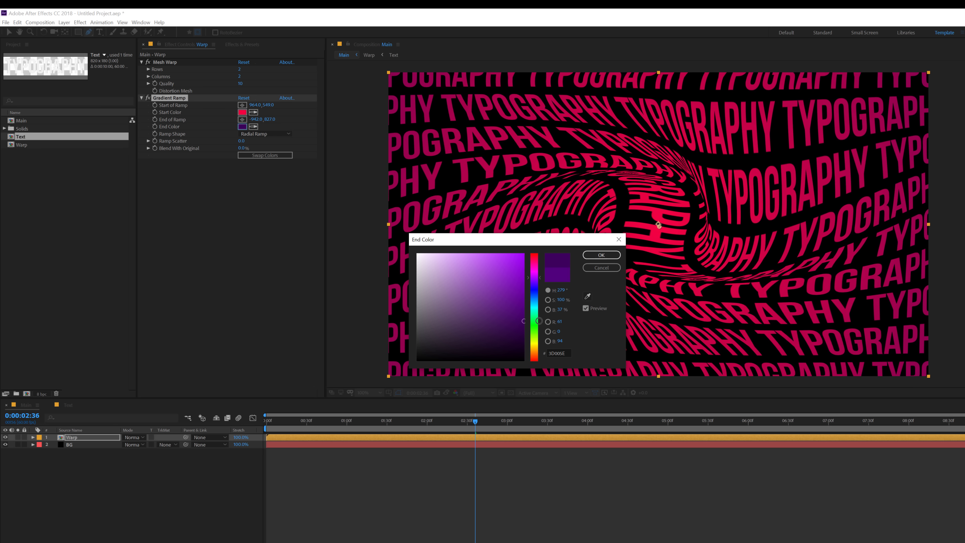
left_click(600, 255)
Step: Move the ramp's end point closer to the frame, to about -390, 807, and deselect the Warp layer
scroll(527, 247, "down", 2)
left_click_drag(390, 264, 468, 262)
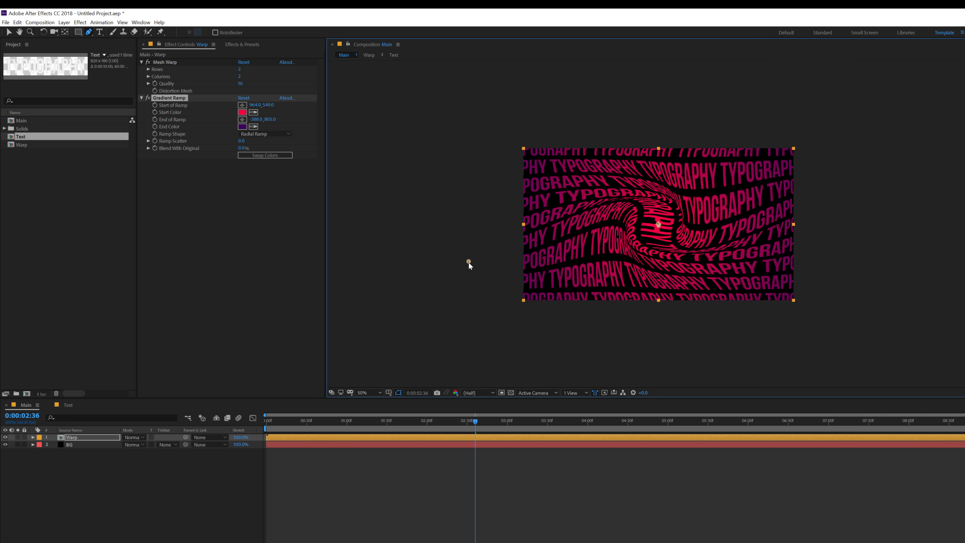
left_click(87, 495)
scroll(485, 288, "up", 2)
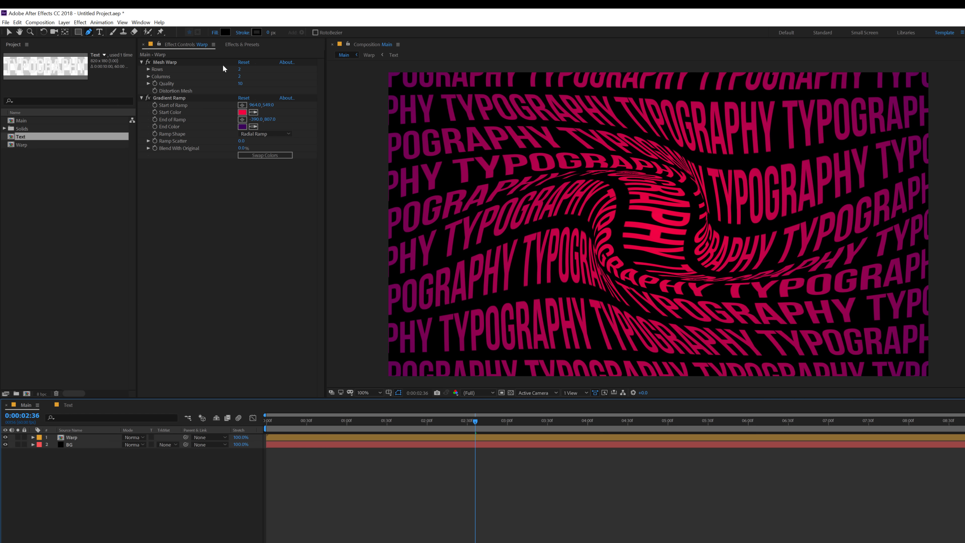
Step: Draw a closed pen shape that follows the swirl's S-curve from the frame's left to its right edge and encloses everything below it
left_click(380, 249)
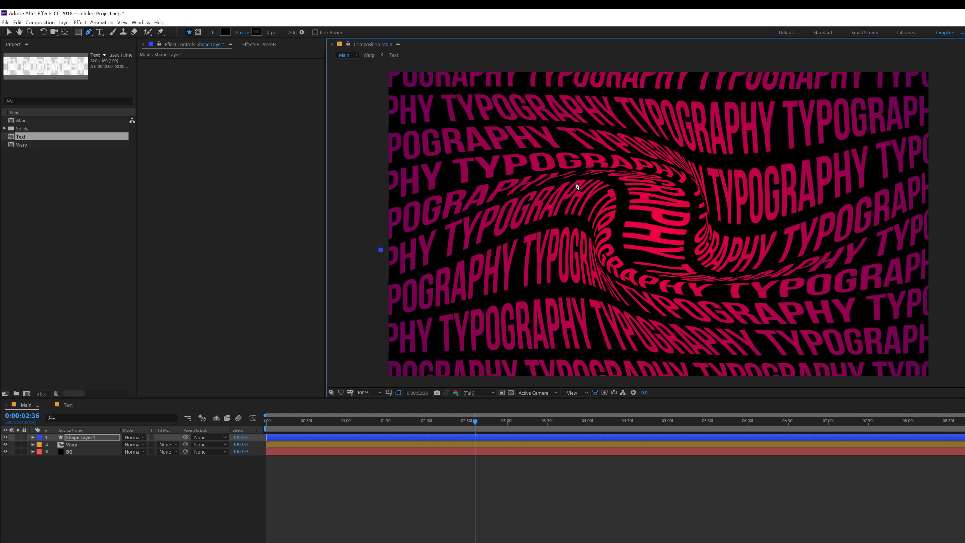
left_click_drag(576, 183, 603, 187)
left_click_drag(605, 251, 610, 279)
left_click_drag(693, 289, 728, 292)
left_click_drag(937, 247, 964, 230)
key("comma")
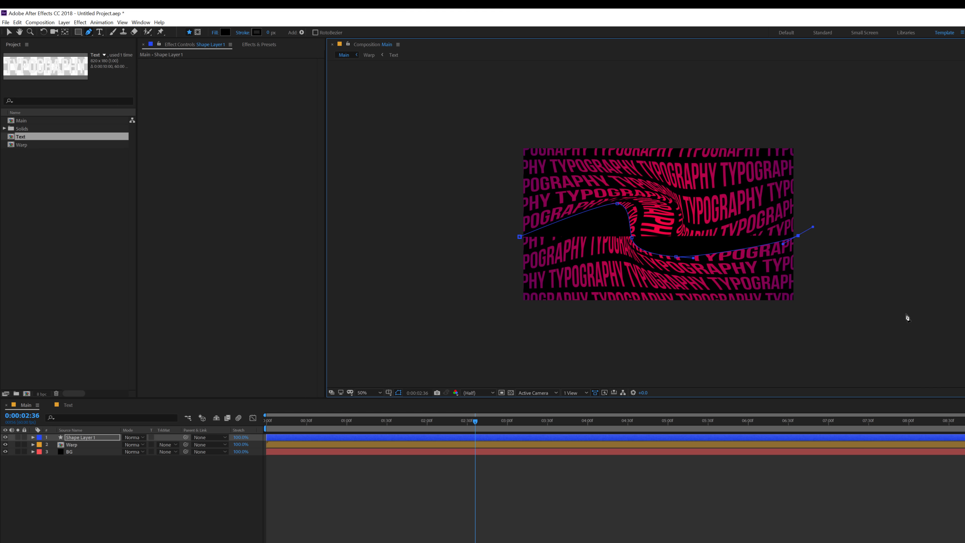
left_click(816, 322)
left_click(492, 319)
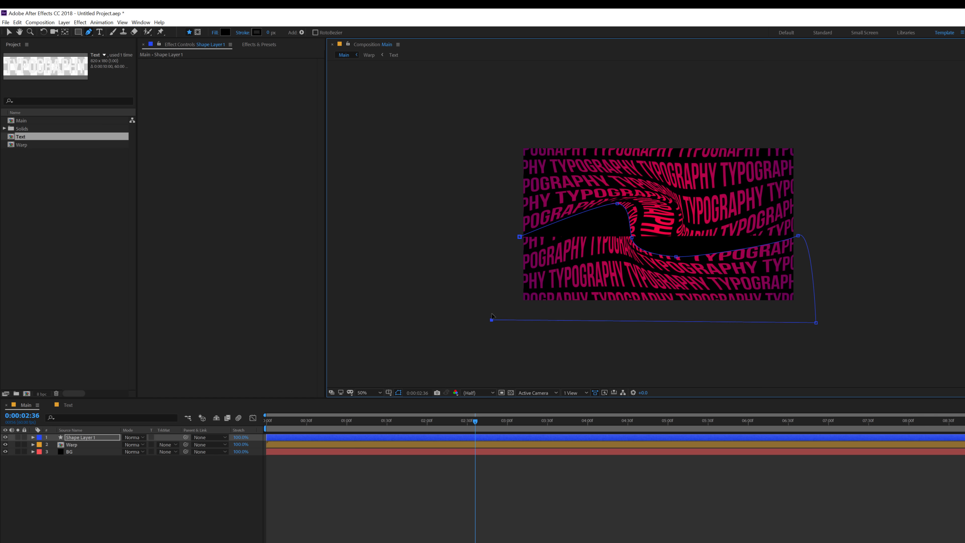
left_click(519, 236)
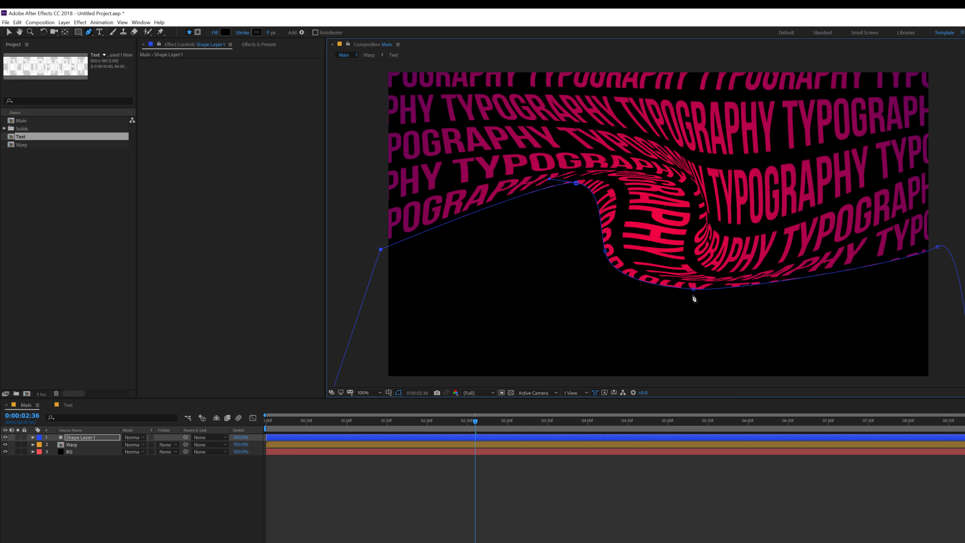
Step: Refine the shape's curve by moving its lowest swirl point slightly down and its upper crest point slightly right
left_click_drag(694, 290, 695, 295)
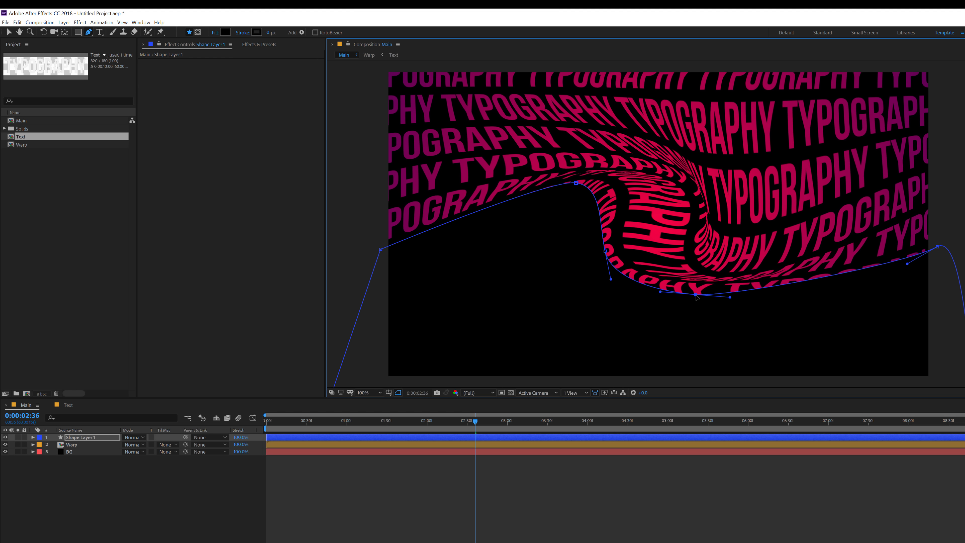
left_click(576, 183)
left_click_drag(582, 185, 589, 185)
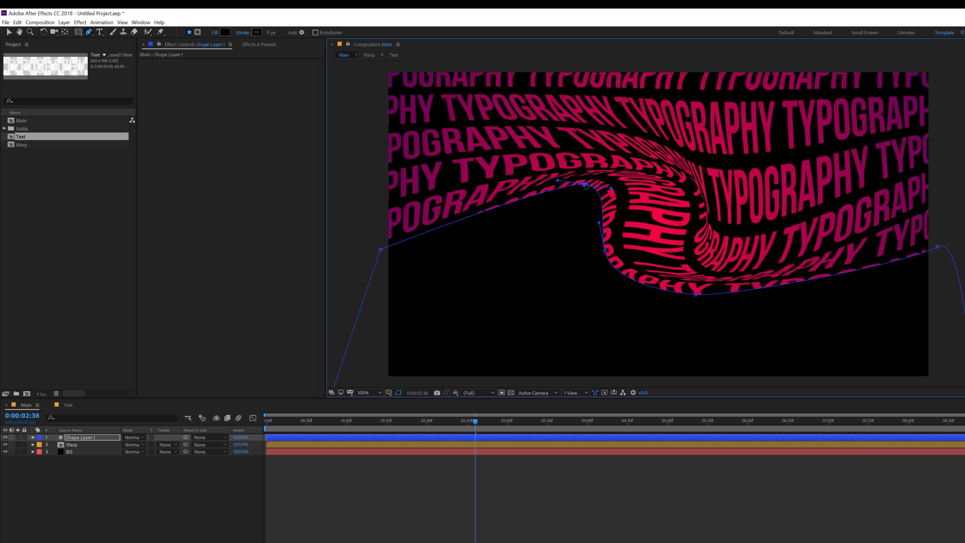
left_click(71, 438)
key("ctrl+space")
left_click(71, 484)
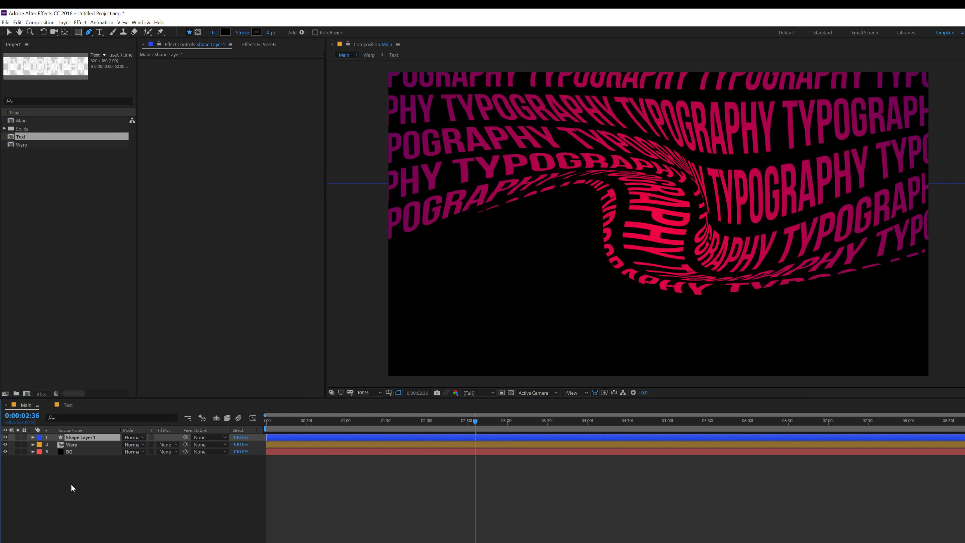
Step: Apply Fast Blur (Legacy) to Shape Layer 1 and soften the shape's edge with a raised Blurriness
left_click(77, 439)
left_click(258, 44)
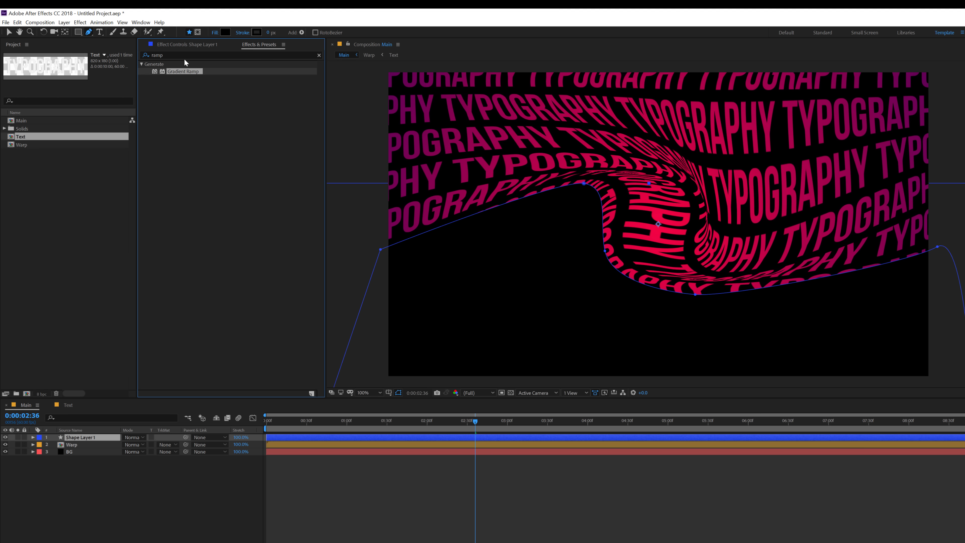
left_click_drag(172, 55, 115, 60)
type("fas")
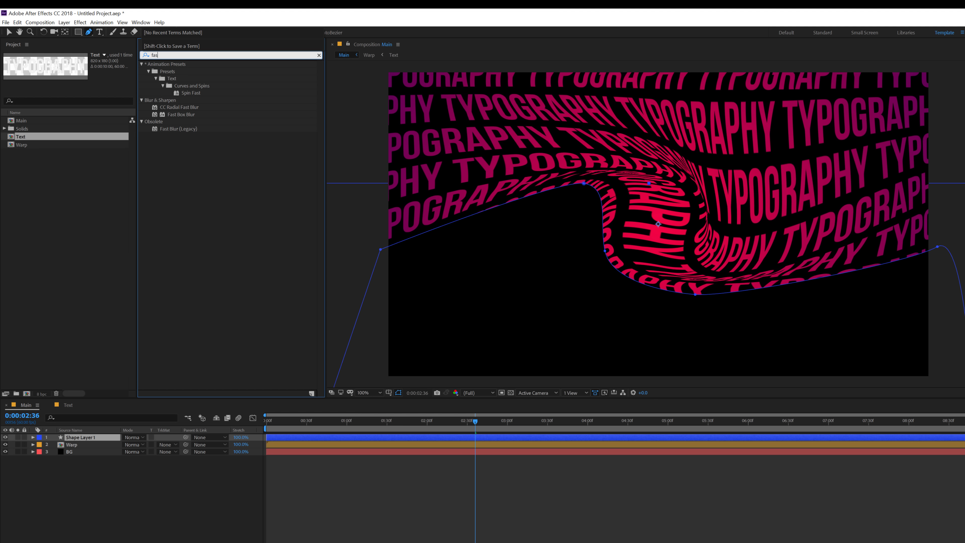
type("t")
double_click(175, 129)
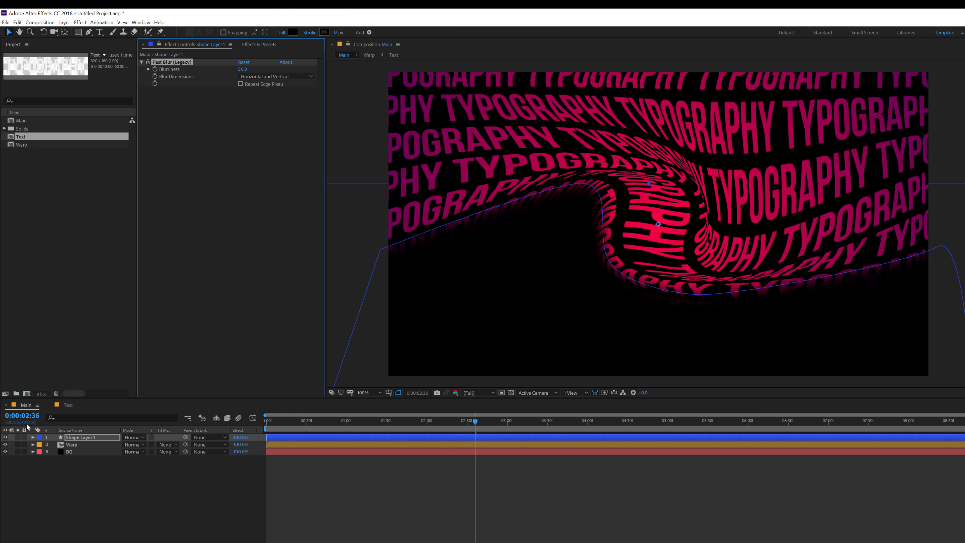
Step: Change the shape's fill to a radial gradient running from opaque black to fully transparent black
left_click(79, 437)
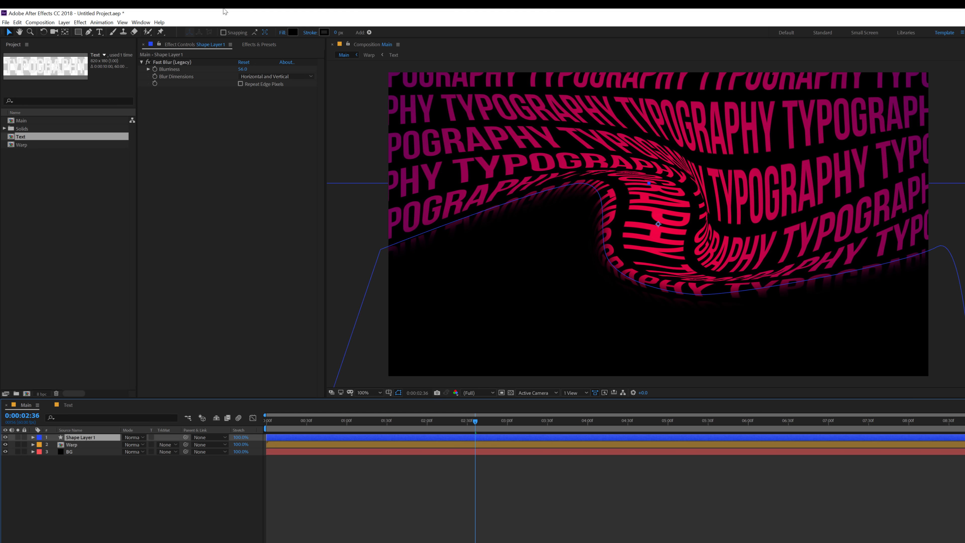
left_click(281, 33)
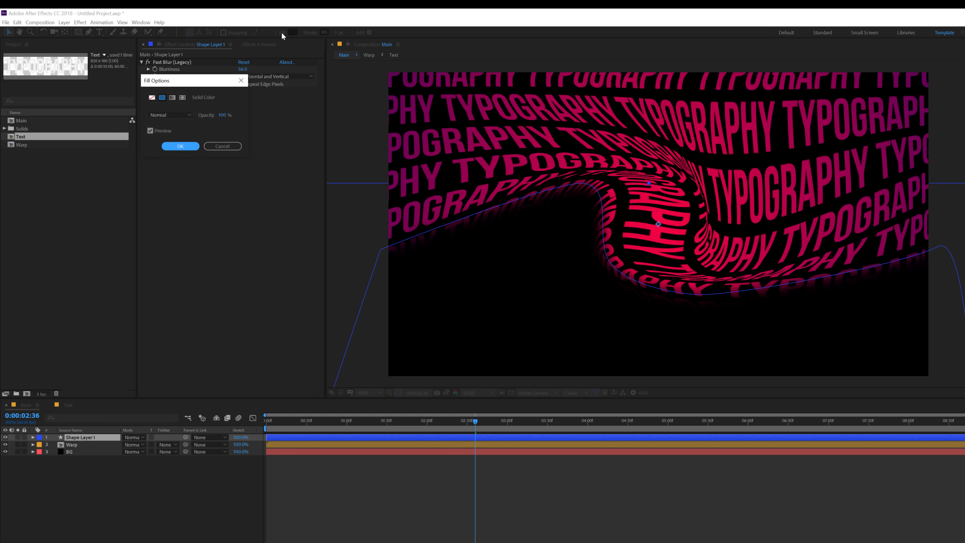
left_click(182, 98)
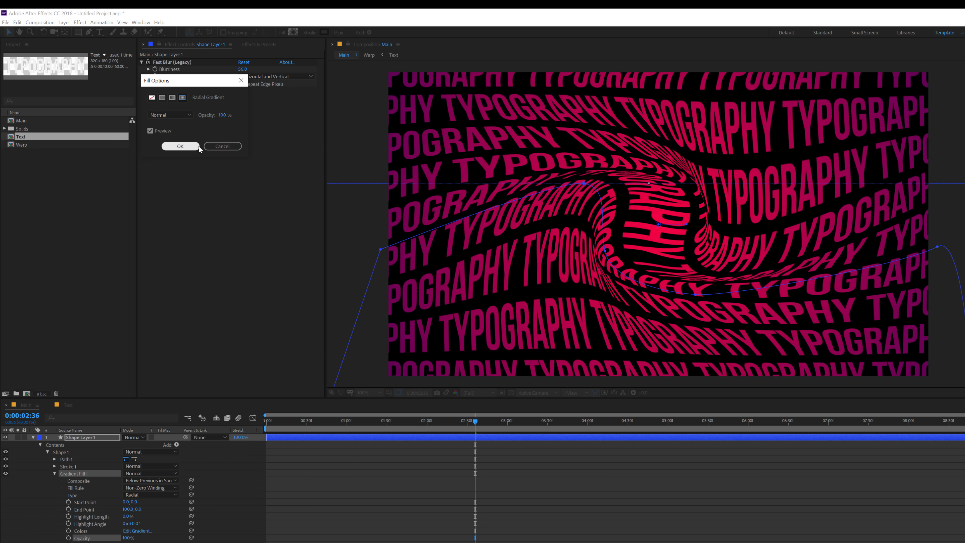
left_click(195, 147)
left_click(138, 532)
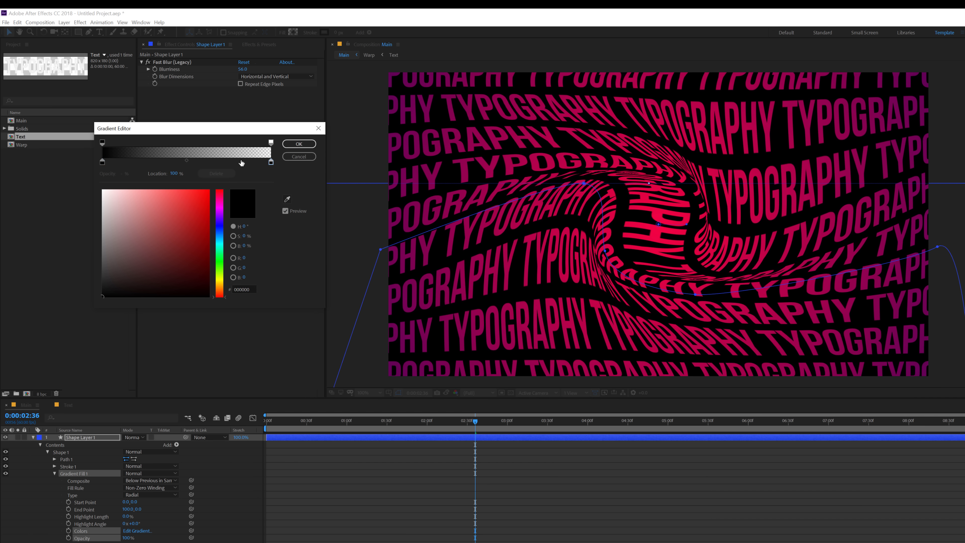
left_click(271, 143)
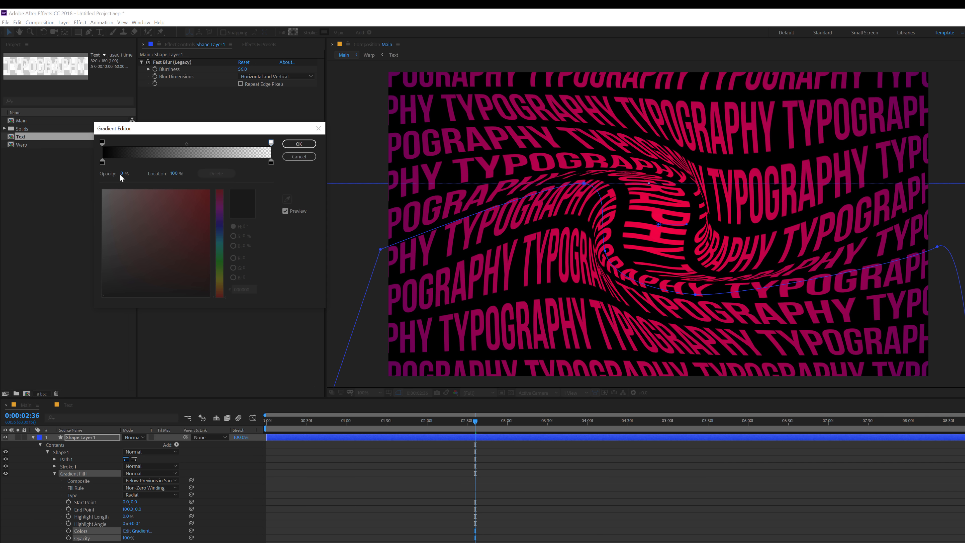
left_click(103, 163)
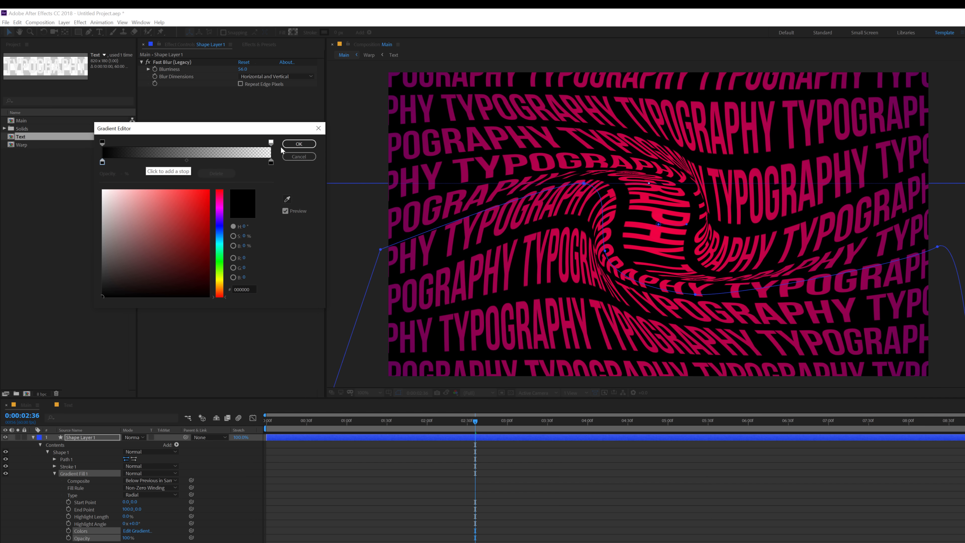
left_click(293, 147)
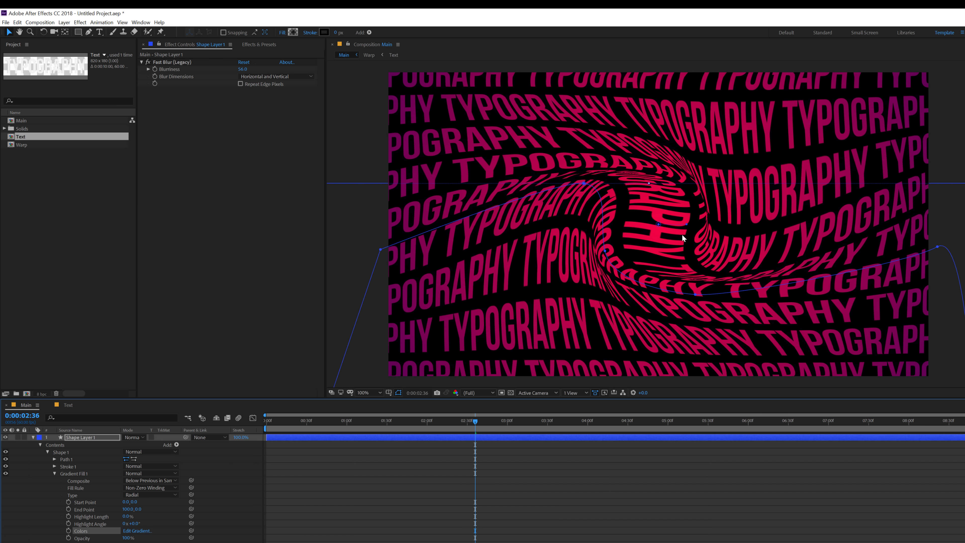
Step: Pull the gradient's end point far below the frame, slightly left of centre, and set the shape's Fast Blur Blurriness to 62
left_click_drag(687, 224, 688, 258)
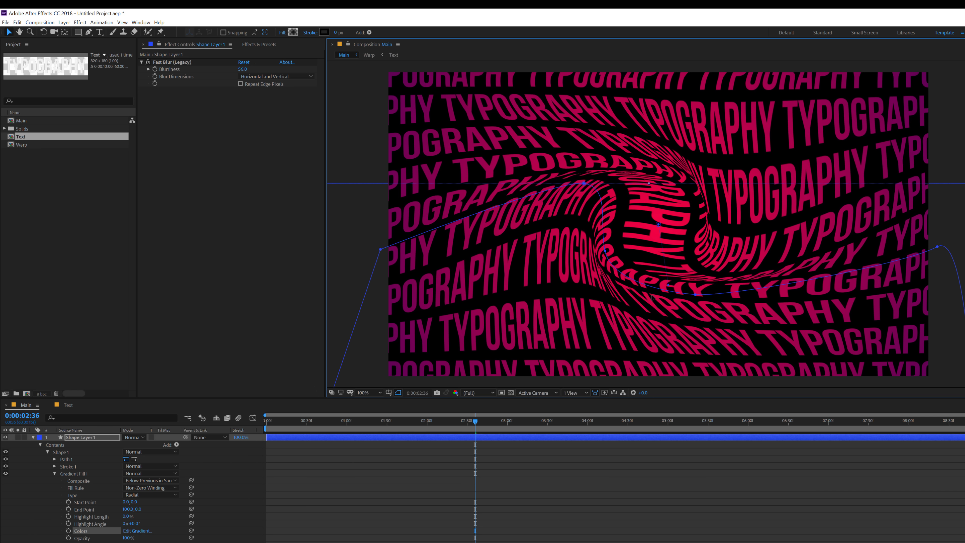
left_click_drag(652, 297, 581, 366)
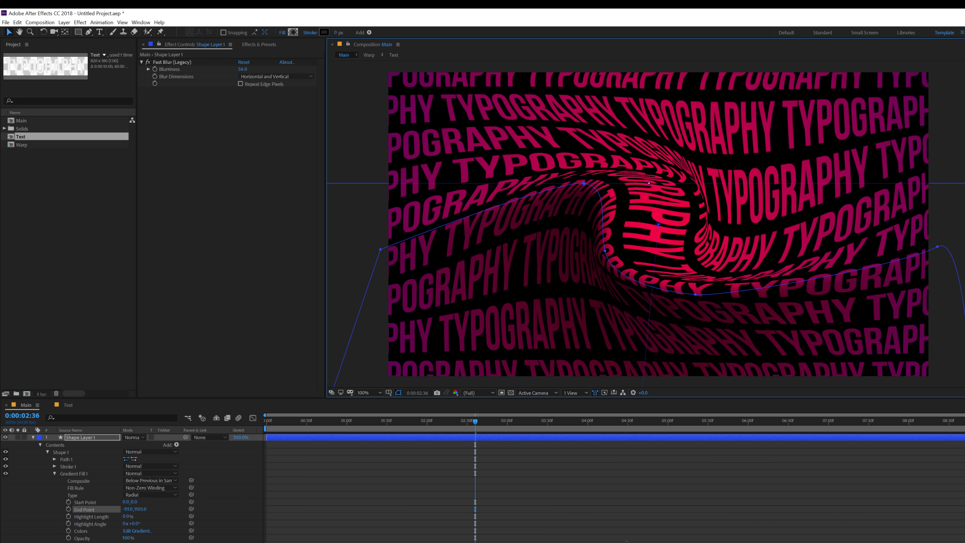
left_click_drag(621, 541, 604, 482)
left_click(375, 462)
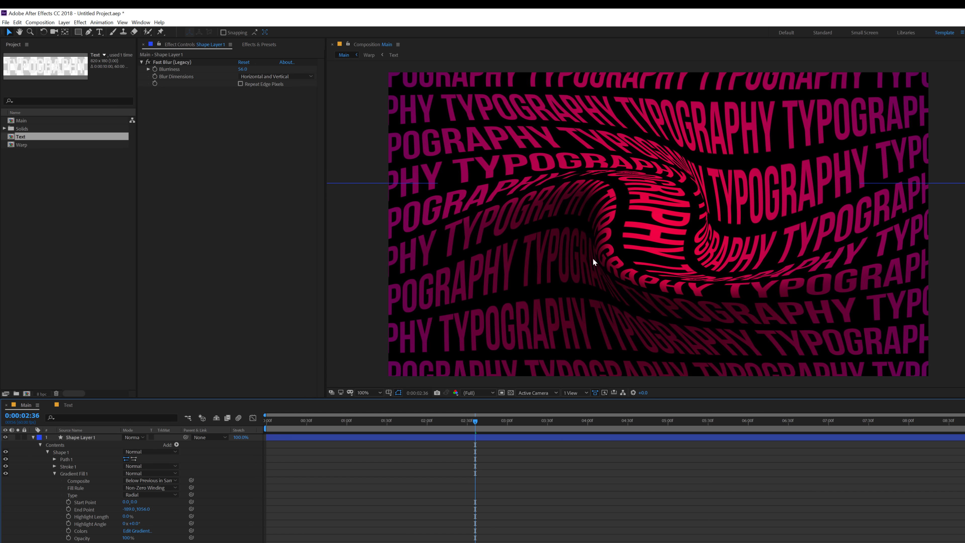
left_click(68, 438)
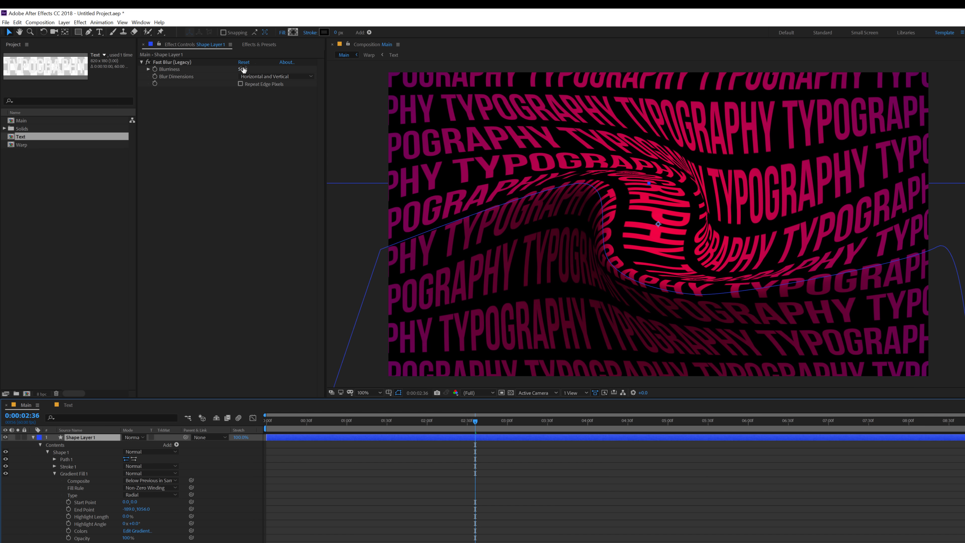
left_click_drag(244, 69, 249, 70)
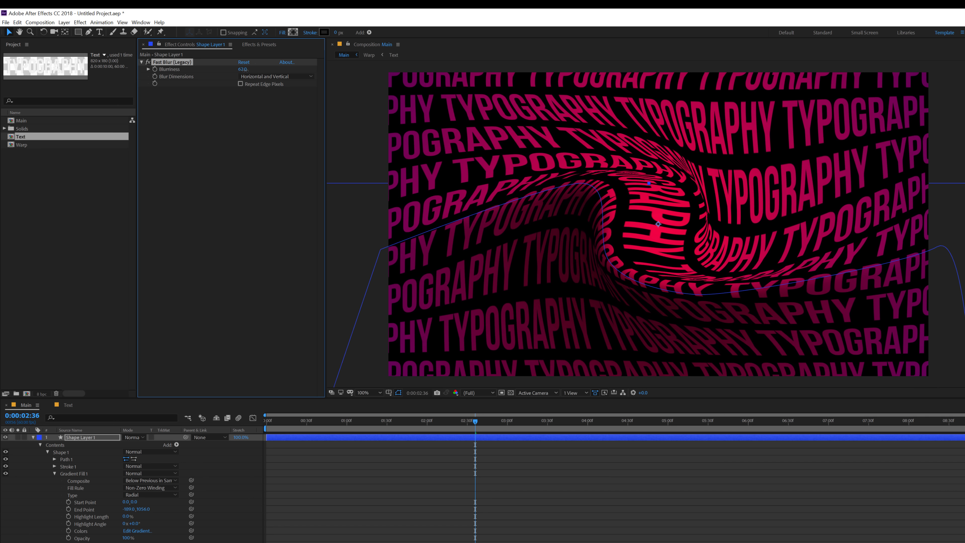
Step: Apply the Curves effect to Shape Layer 1 and slightly raise its Alpha channel curve to strengthen the shadow
left_click(81, 439)
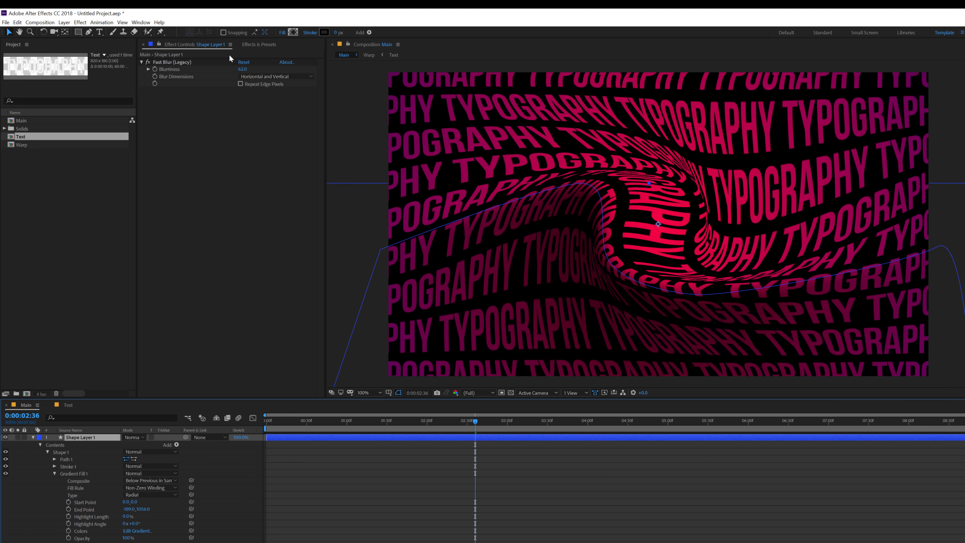
left_click(256, 44)
left_click(170, 55)
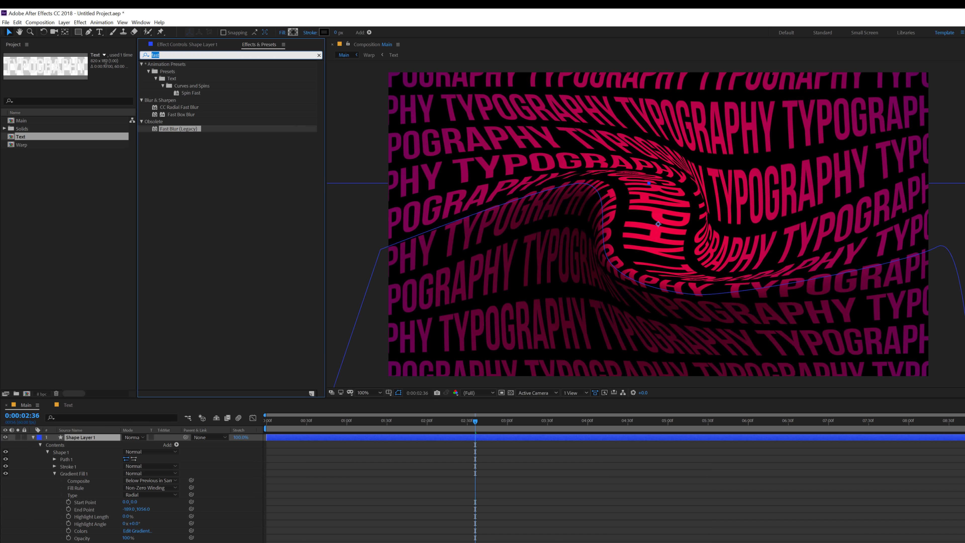
type("curve")
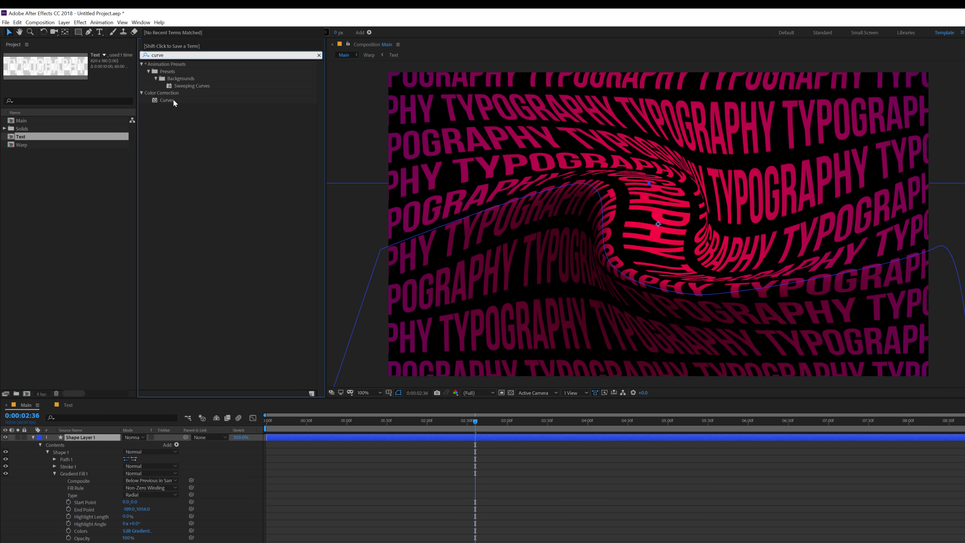
double_click(166, 100)
left_click(265, 97)
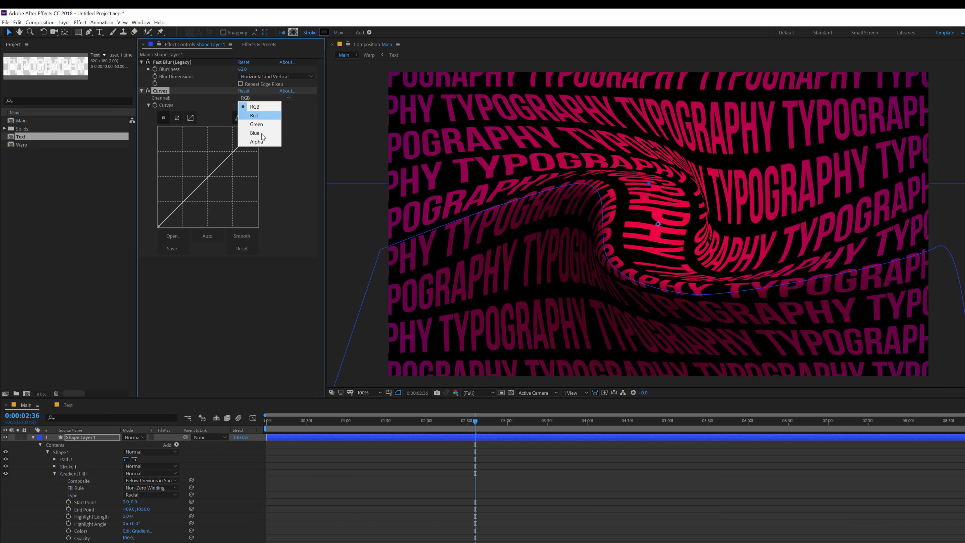
left_click(257, 142)
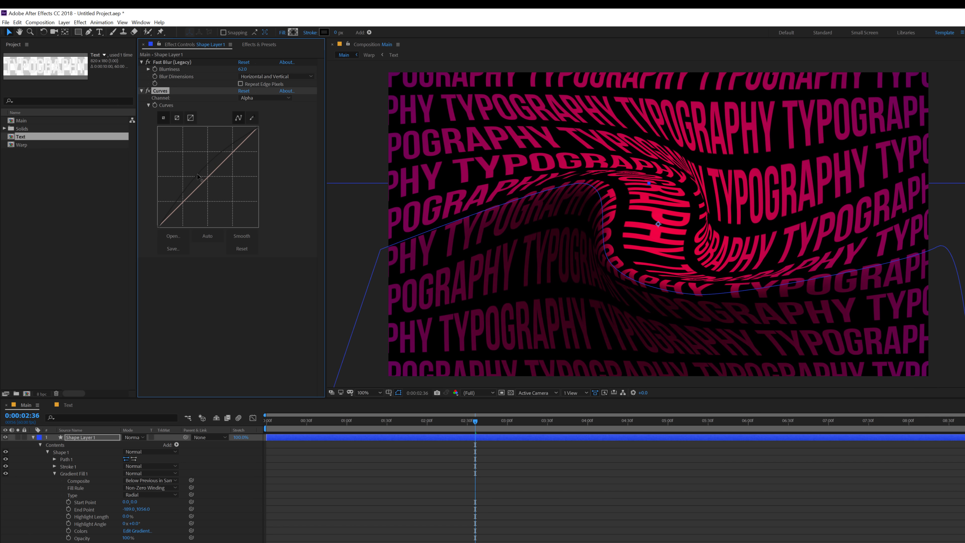
left_click(421, 500)
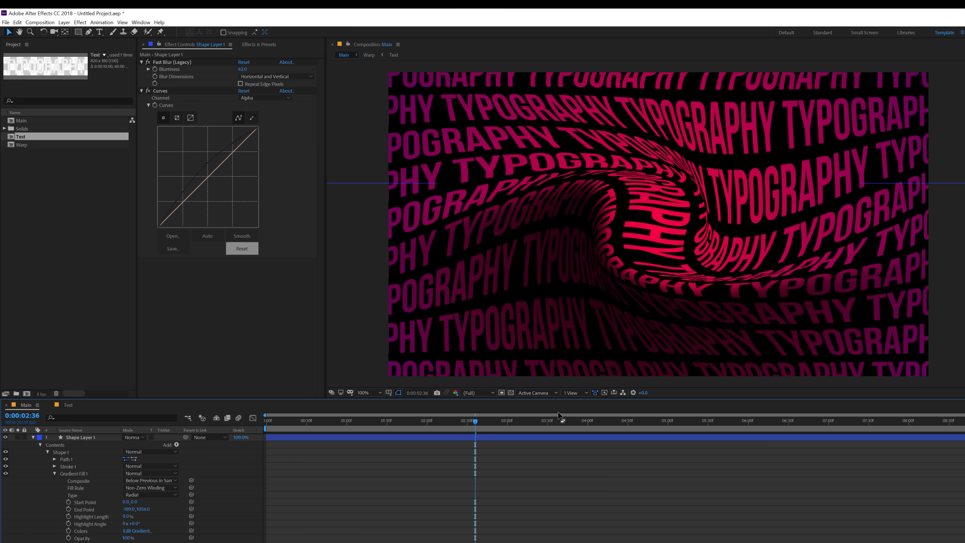
Step: Play the Main composition from near its start and bring the current time back to 0:00:02:38
left_click(276, 422)
key("space")
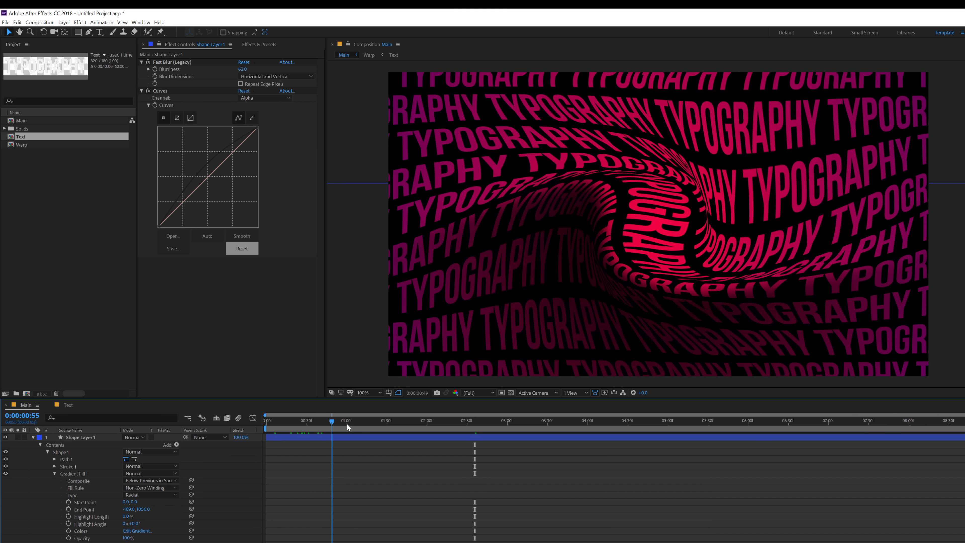
left_click_drag(347, 423, 477, 418)
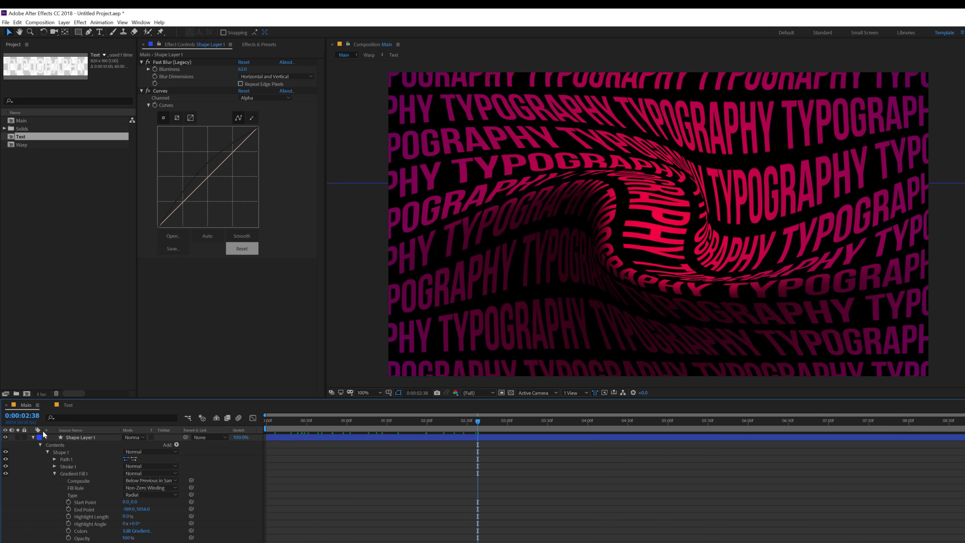
Step: Duplicate Shape Layer 1 and delete Path 1 from the duplicate's Shape 1 contents
left_click(33, 437)
left_click(80, 439)
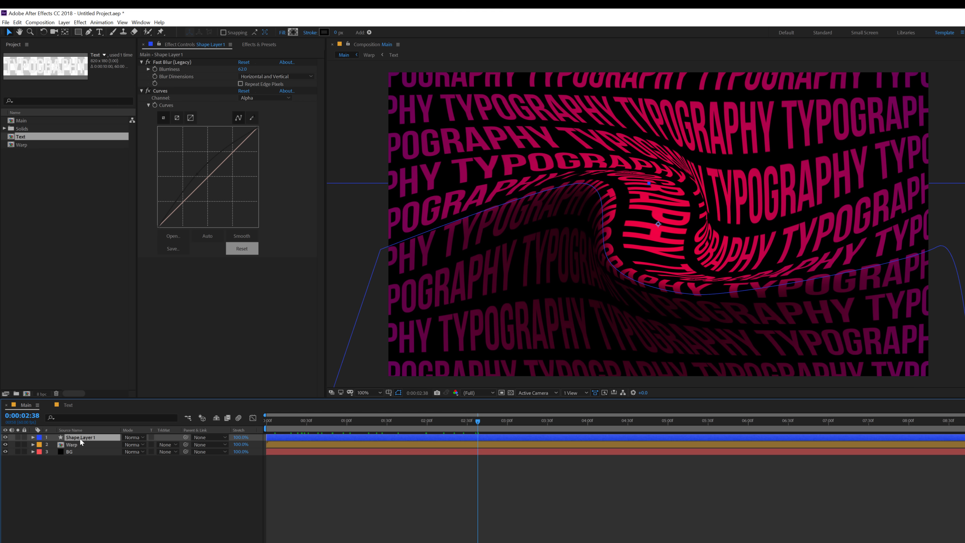
key("ctrl+d")
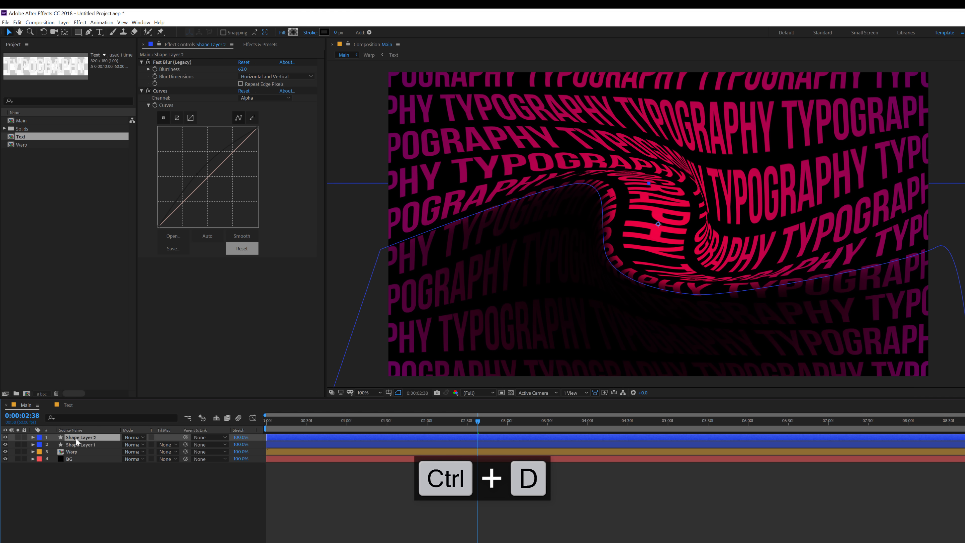
key("u")
key("u")
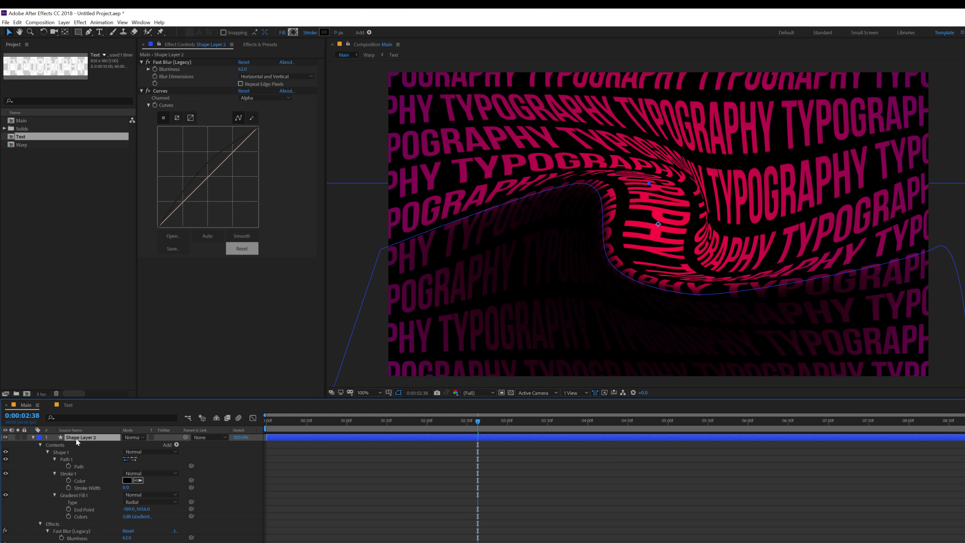
left_click(66, 458)
key("Delete")
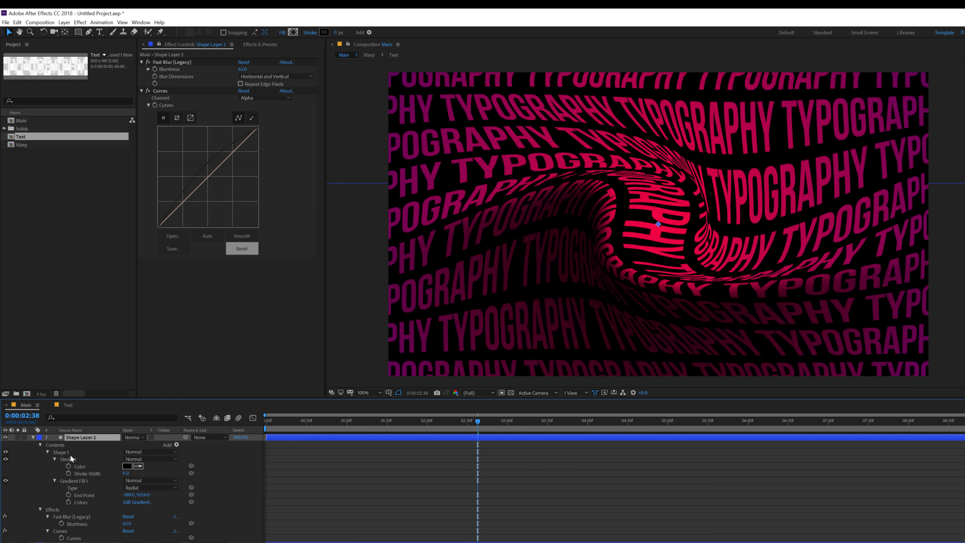
Step: Start a Pen tool outline on Shape Layer 2 from the left frame edge, over the swirl's crest and down its right side
key("g")
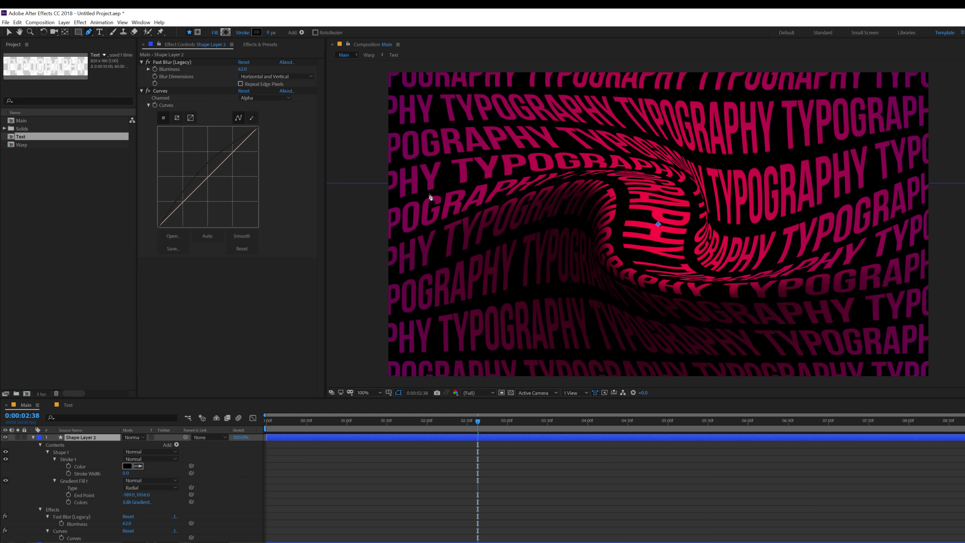
left_click(383, 219)
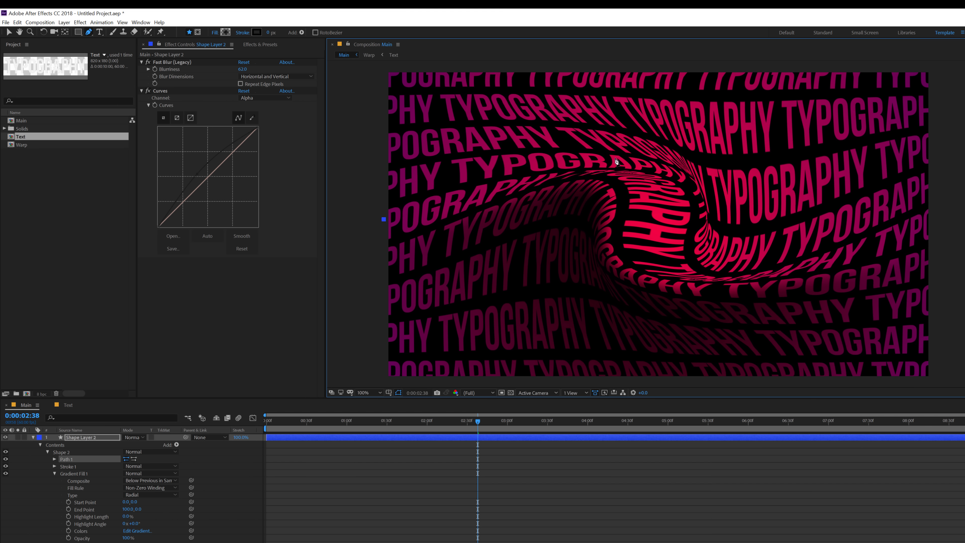
left_click(601, 168)
left_click_drag(623, 172, 637, 168)
left_click_drag(701, 198, 760, 249)
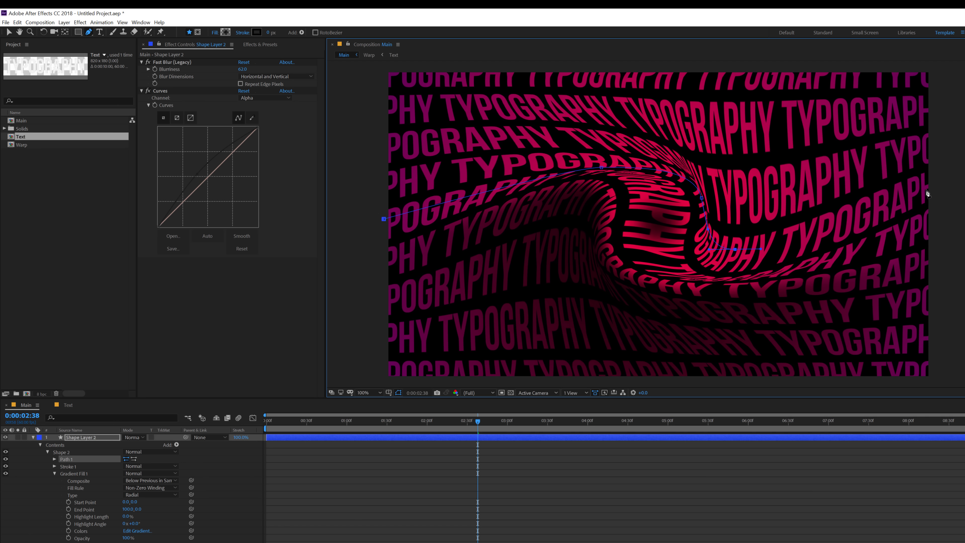
left_click(942, 187)
key("comma")
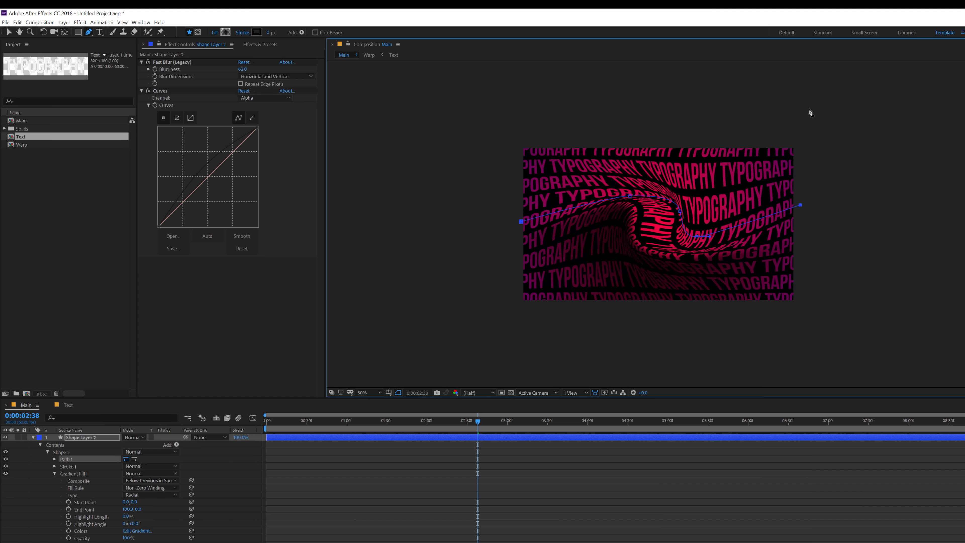
key("ctrl+z")
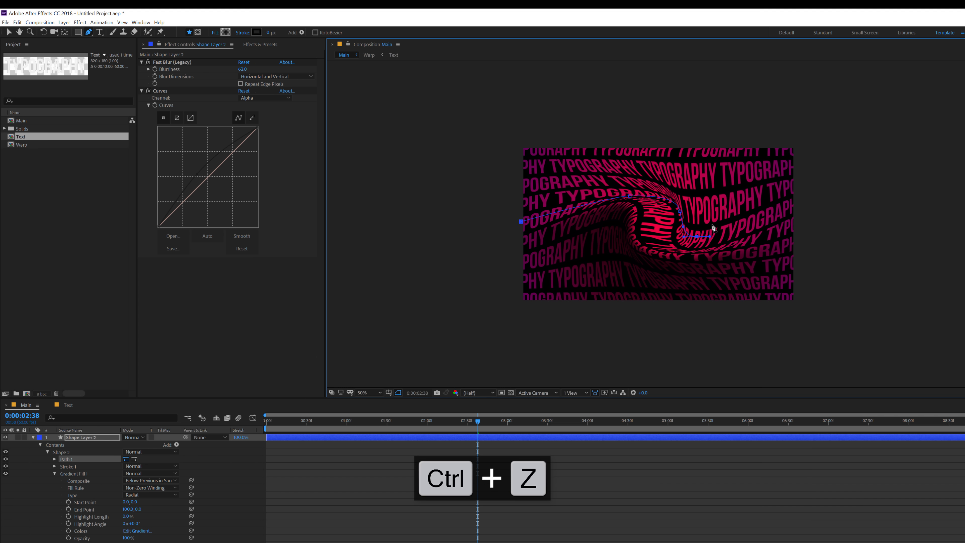
Step: Extend the outline to the swirl's lower right bend, route it above the frame and past the upper left corner, and close it
scroll(689, 218, "up", 2)
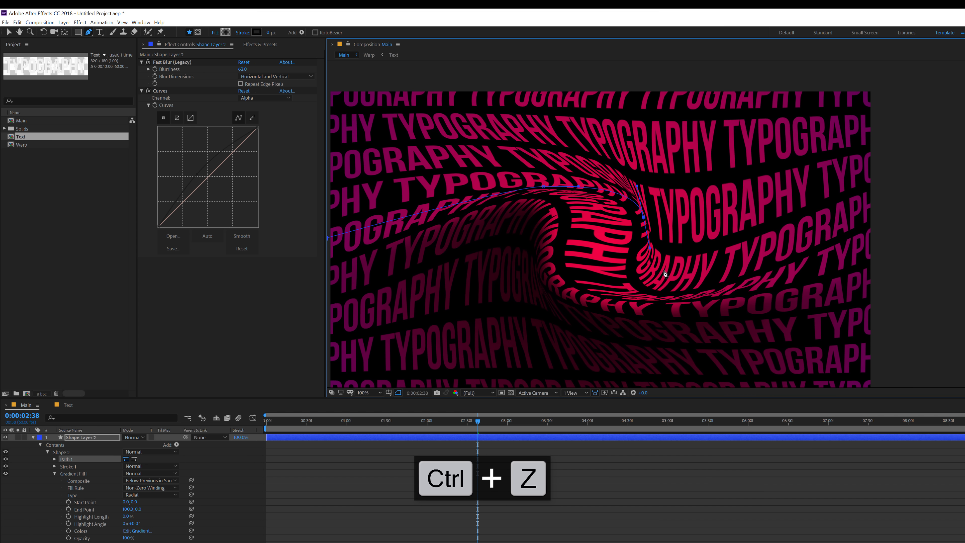
left_click_drag(654, 266, 659, 269)
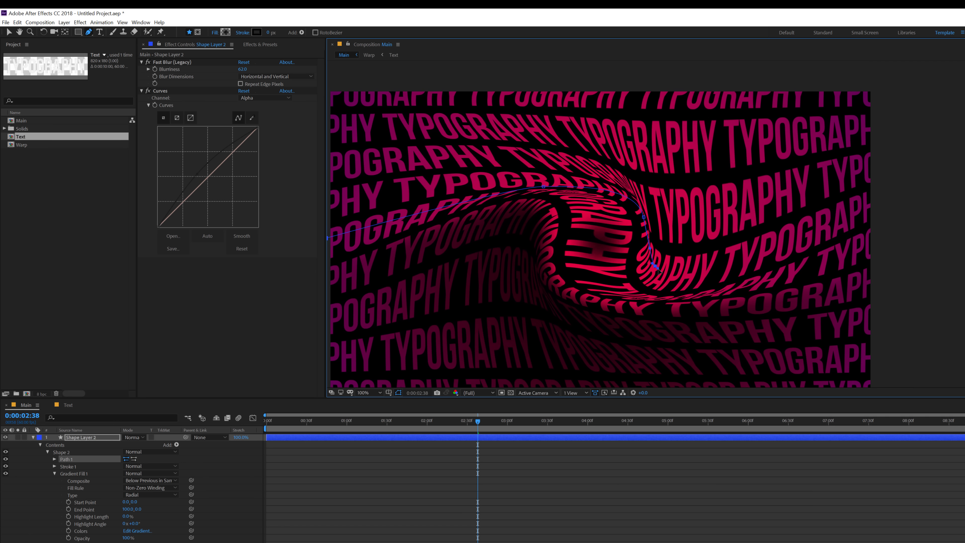
left_click_drag(608, 85, 581, 88)
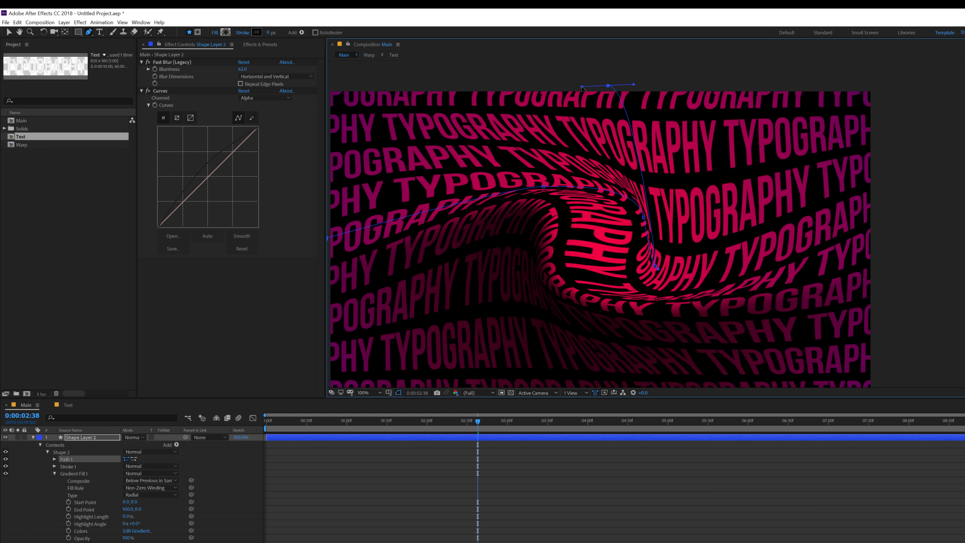
key("comma")
left_click(484, 144)
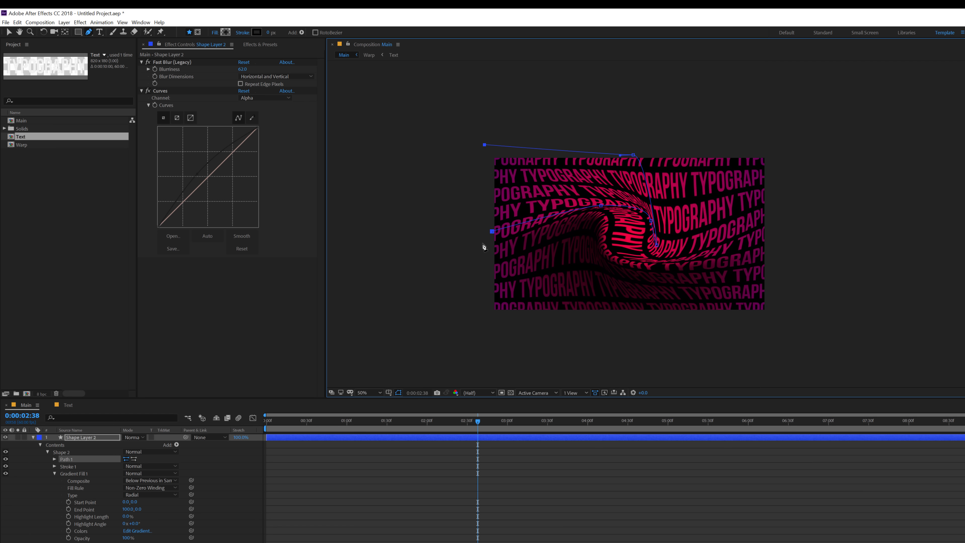
left_click(492, 235)
Step: Position Gradient Fill 1 on Shape Layer 2 with its start point at 135, 20 and its end point at -463, -587
left_click(77, 474)
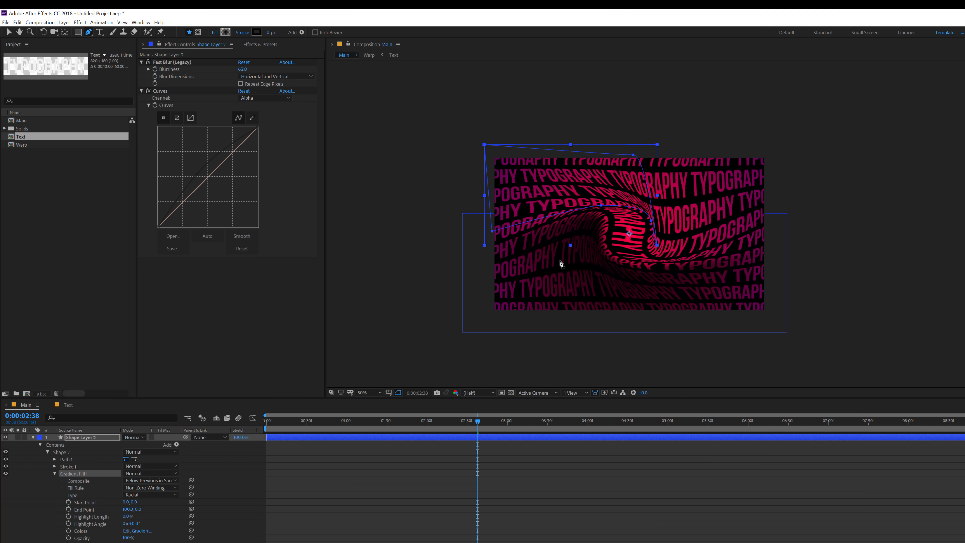
key("period")
left_click(9, 32)
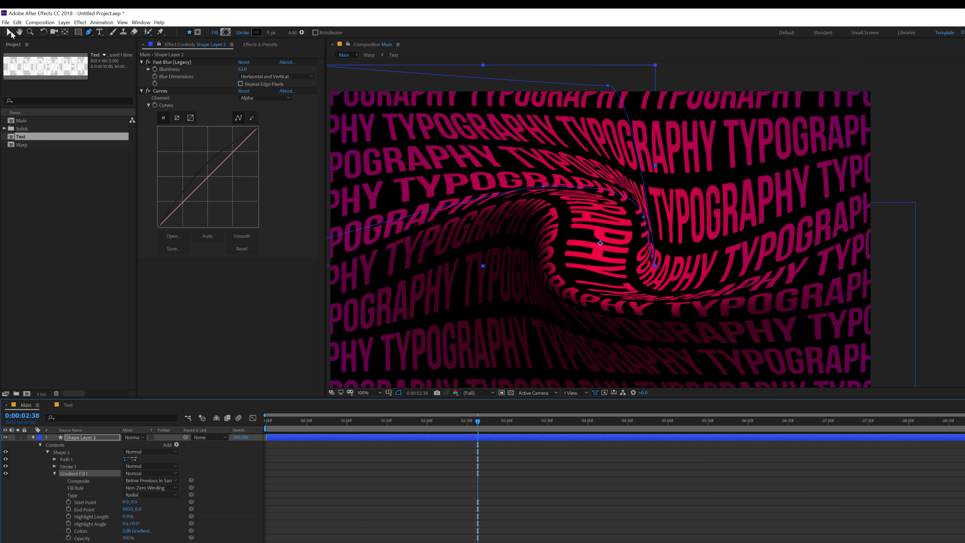
scroll(619, 260, "down", 1)
scroll(620, 258, "up", 1)
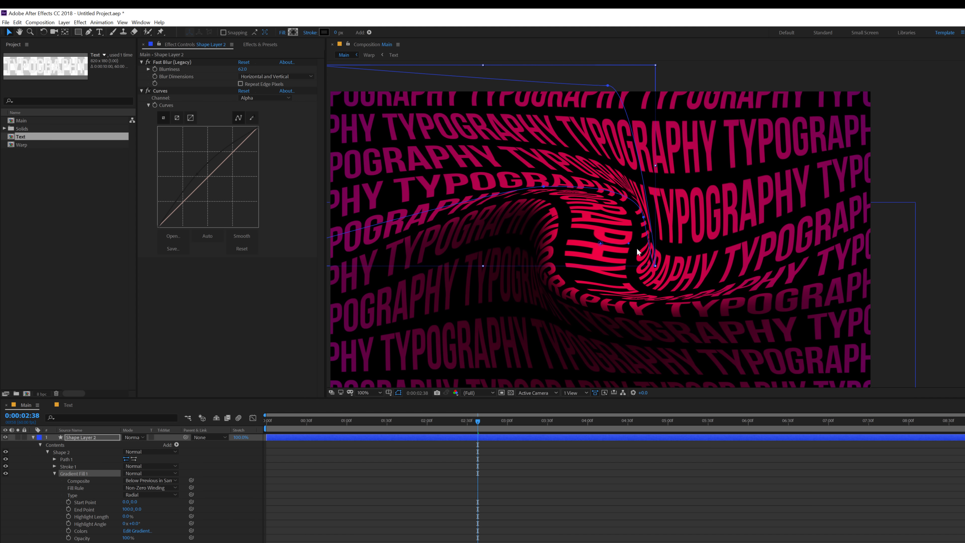
left_click_drag(630, 244, 523, 106)
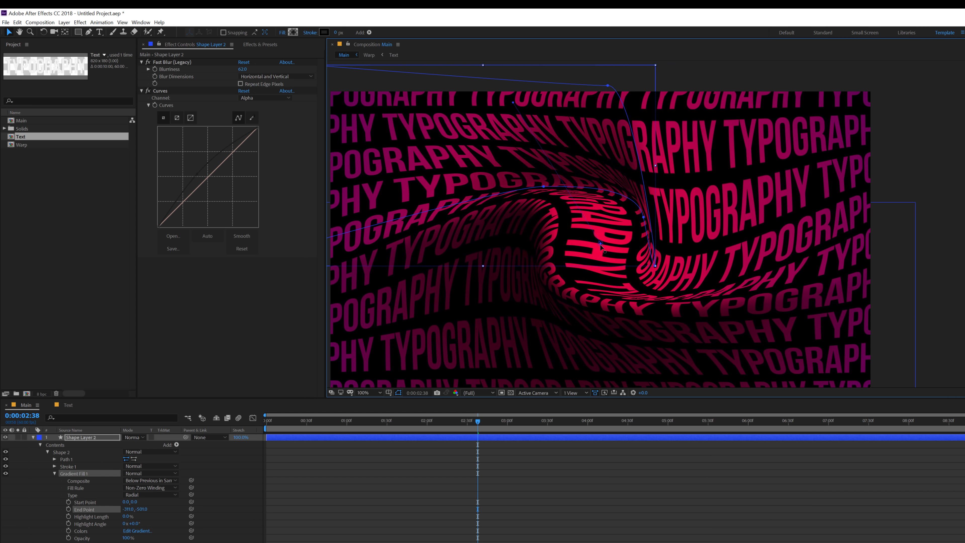
left_click_drag(639, 250, 639, 249)
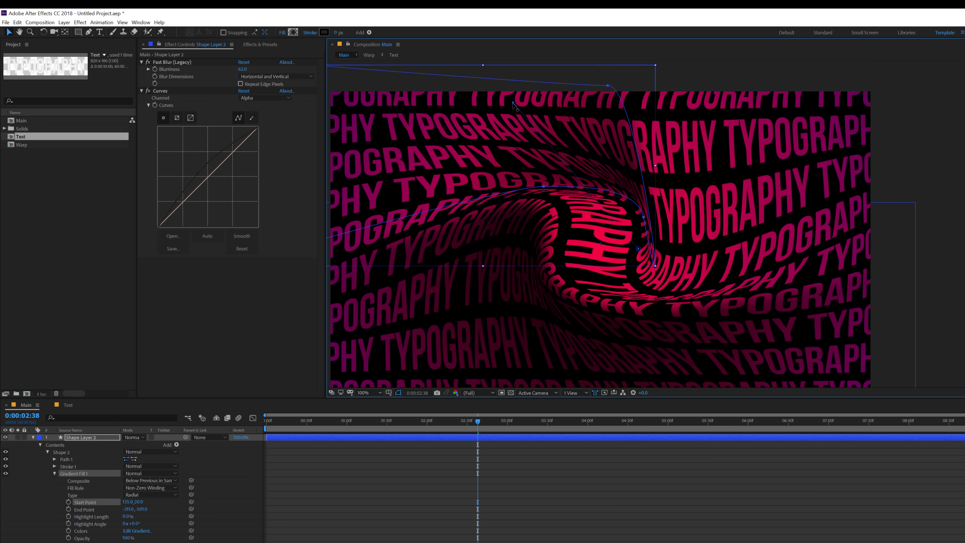
left_click_drag(483, 87, 471, 81)
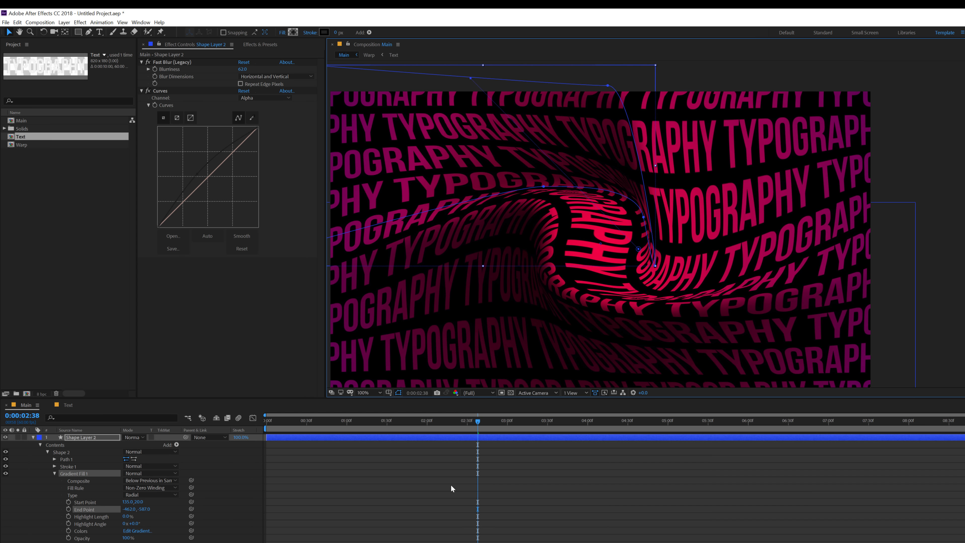
Step: Look at the Text composition, return to Main and collapse Shape Layer 2's properties
left_click(454, 524)
scroll(519, 406, "down", 1)
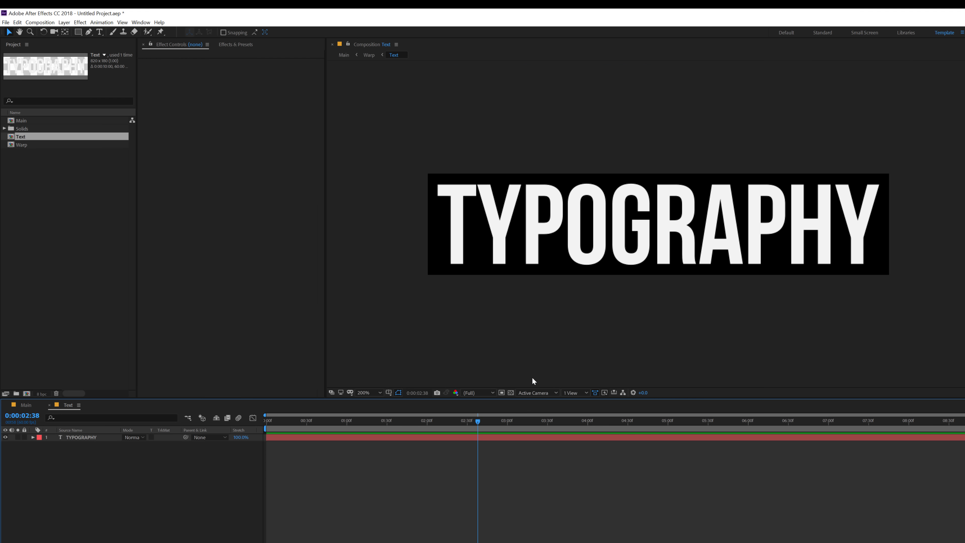
left_click(26, 404)
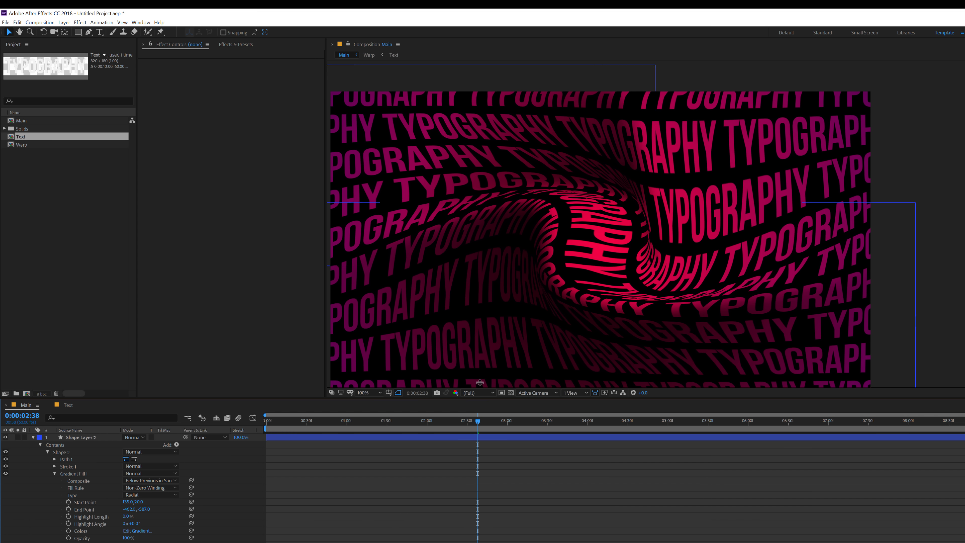
key("comma")
key("period")
left_click(33, 436)
left_click_drag(567, 301, 630, 277)
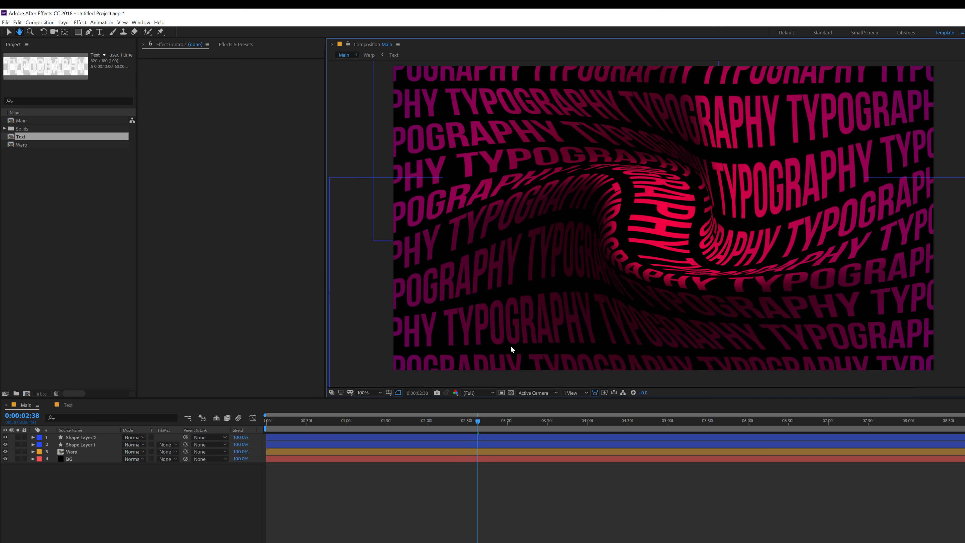
Step: Preview the animation from the start and set the work area's end at 0:00:04:44
left_click_drag(286, 420, 263, 420)
key("comma")
key("space")
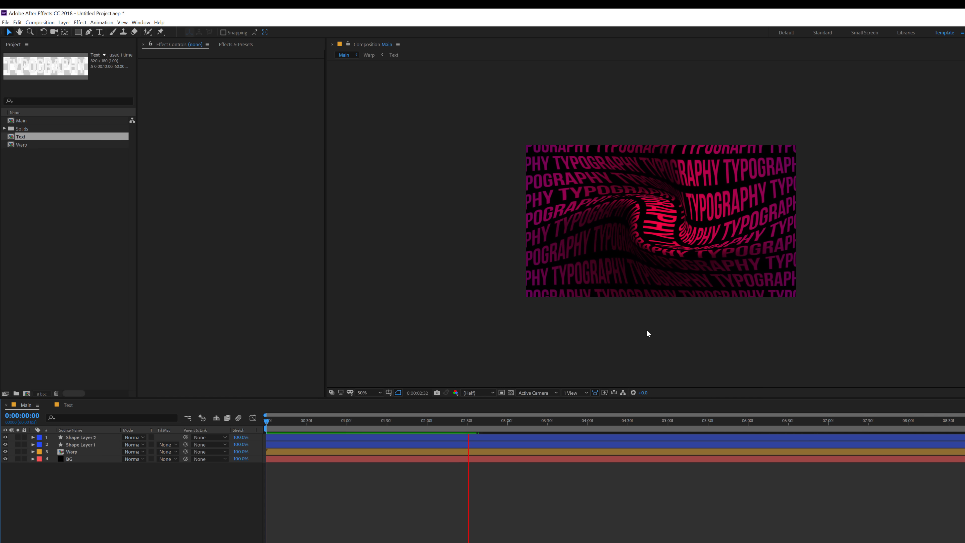
left_click(647, 417)
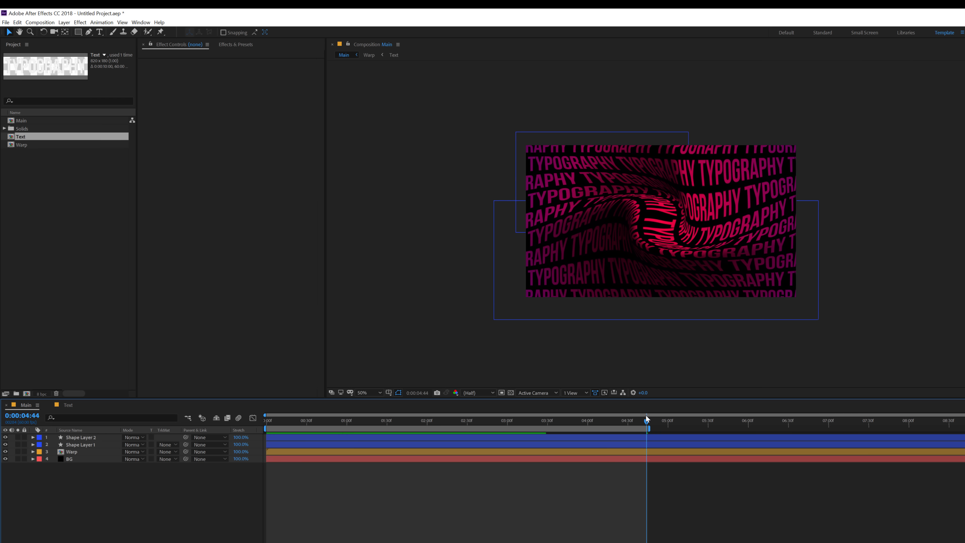